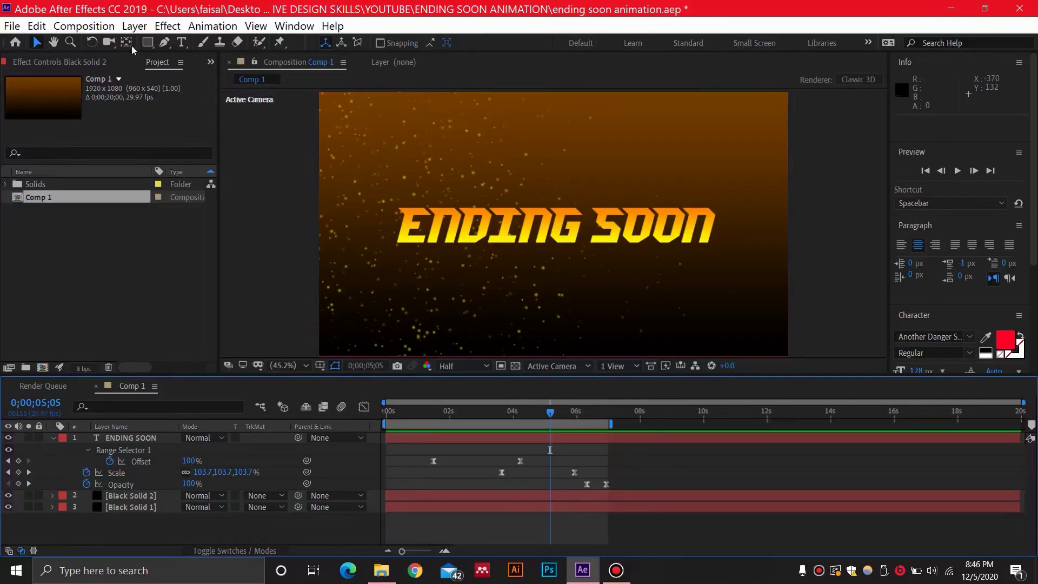
Create a new 1920 x 1080 composition at 30 fps with a duration of 0:00:07:00.
click(96, 27)
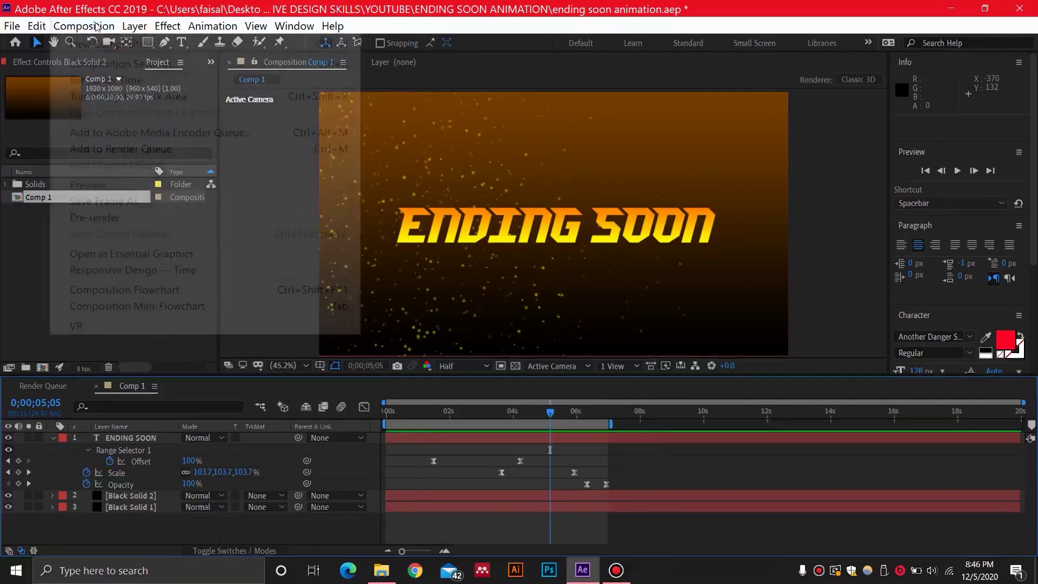
click(119, 41)
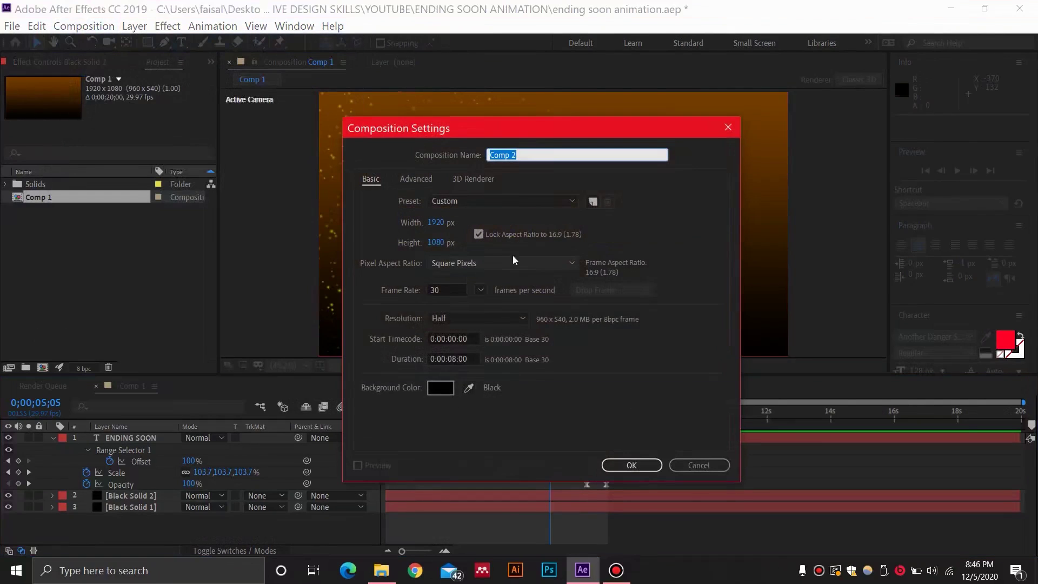
click(455, 360)
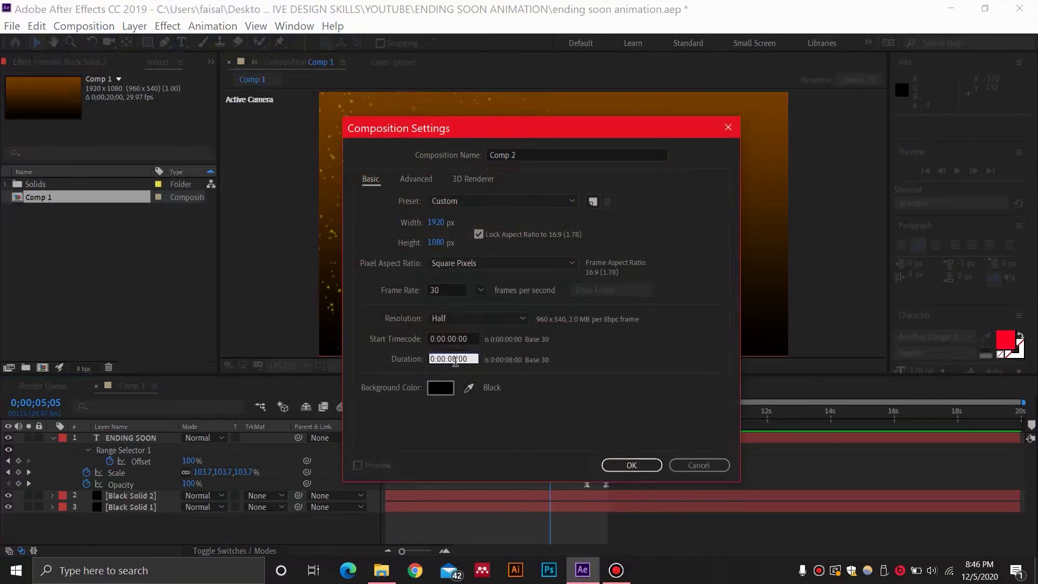
key(BackSpace)
text(7)
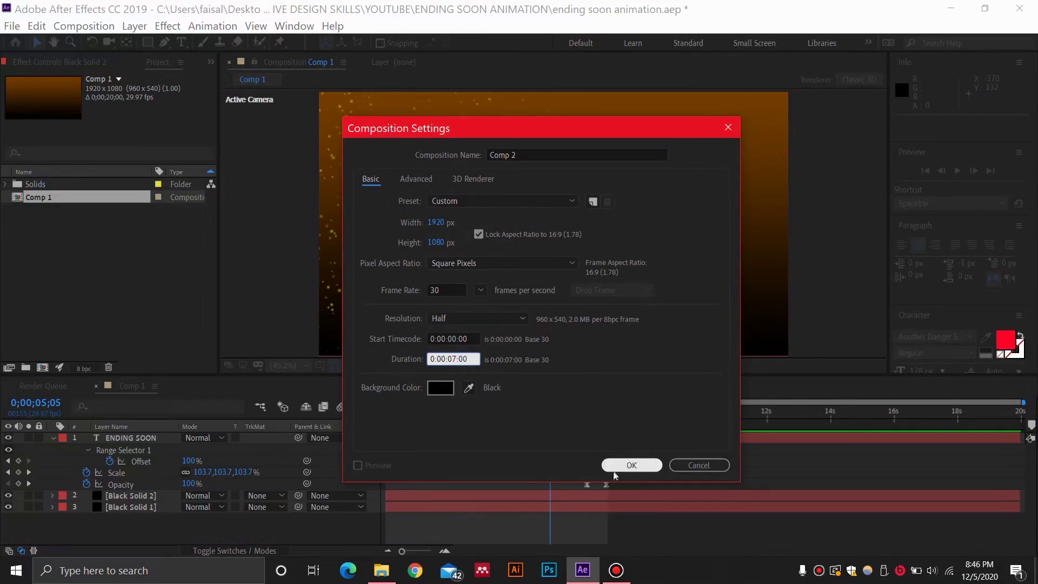
click(629, 465)
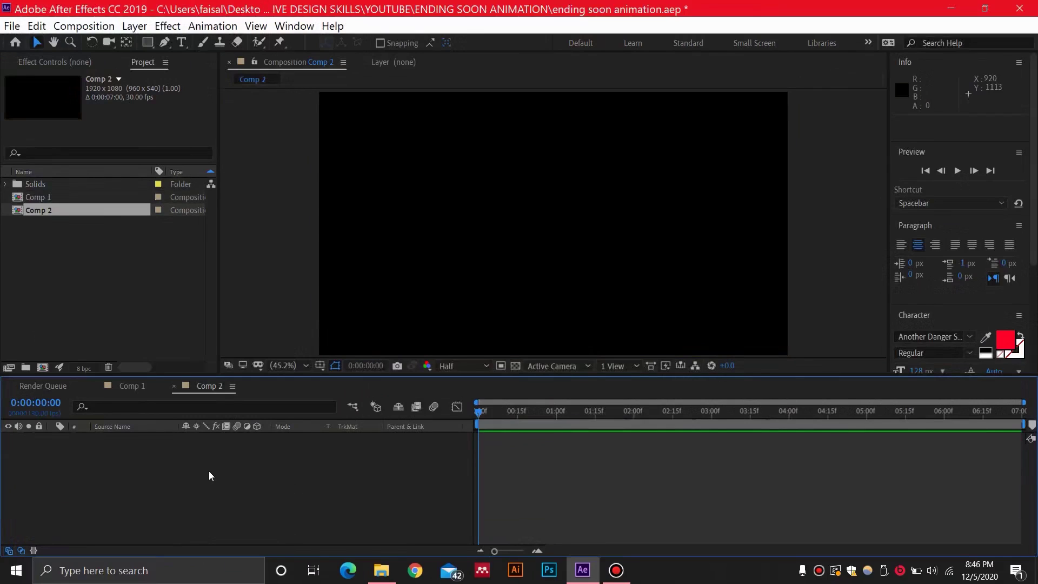
Add a black 3840 x 2160 px solid layer to the new composition.
right_click(144, 461)
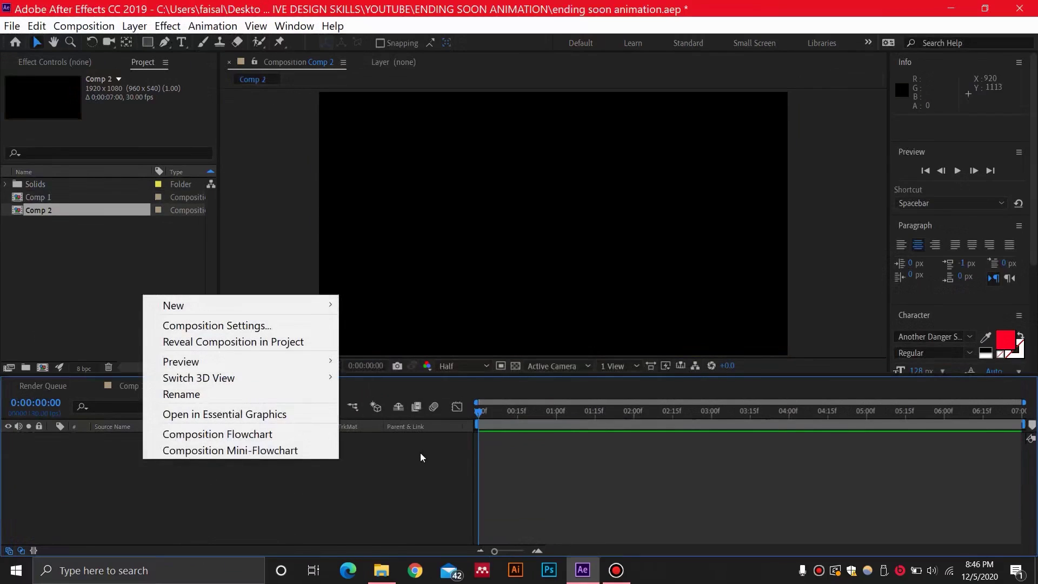
key(ctrl+y)
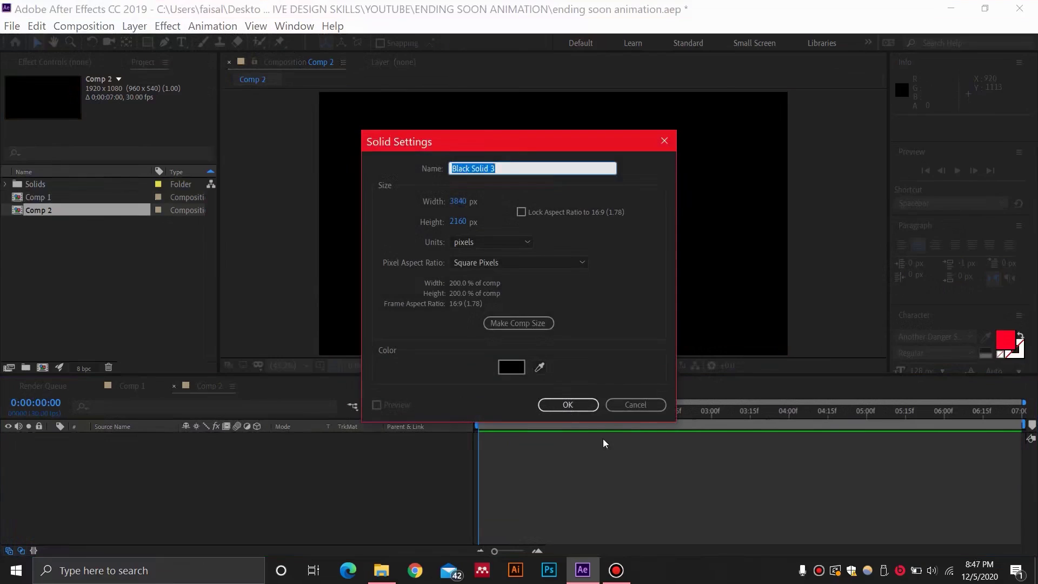
click(571, 408)
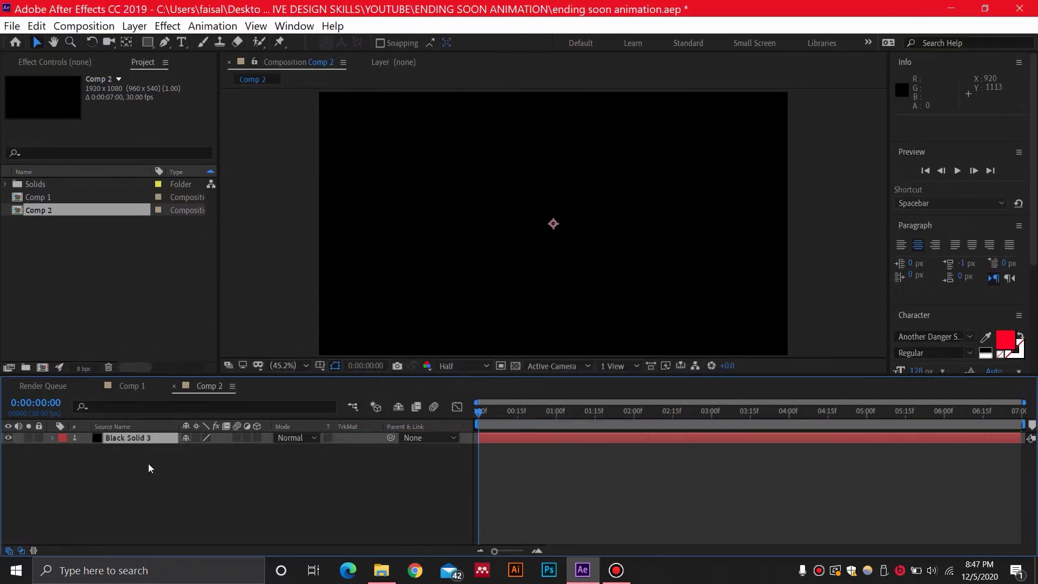
Apply a Gradient Overlay layer style to the black solid.
click(134, 27)
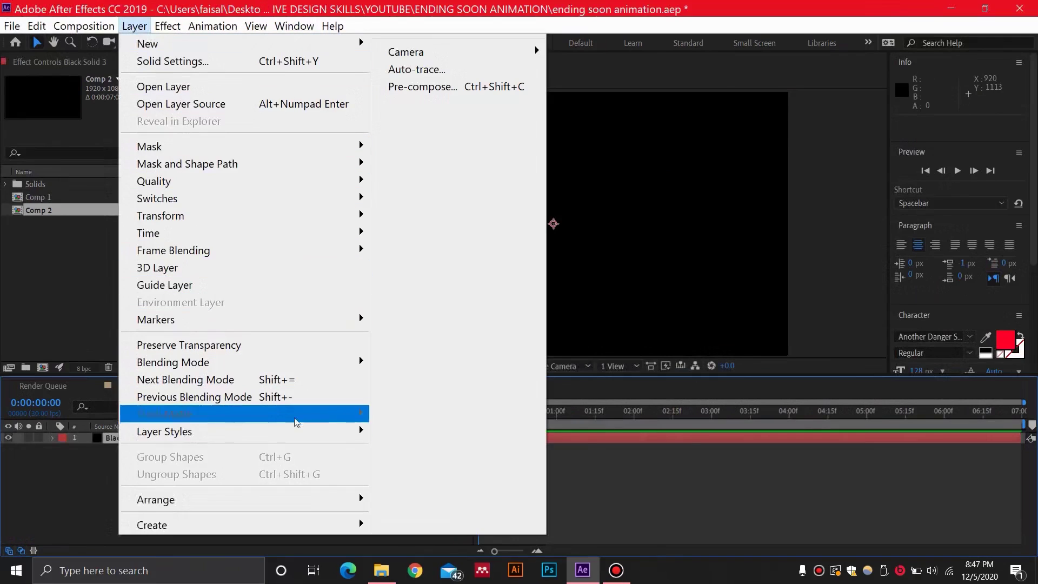
mouse_move(352, 433)
click(436, 417)
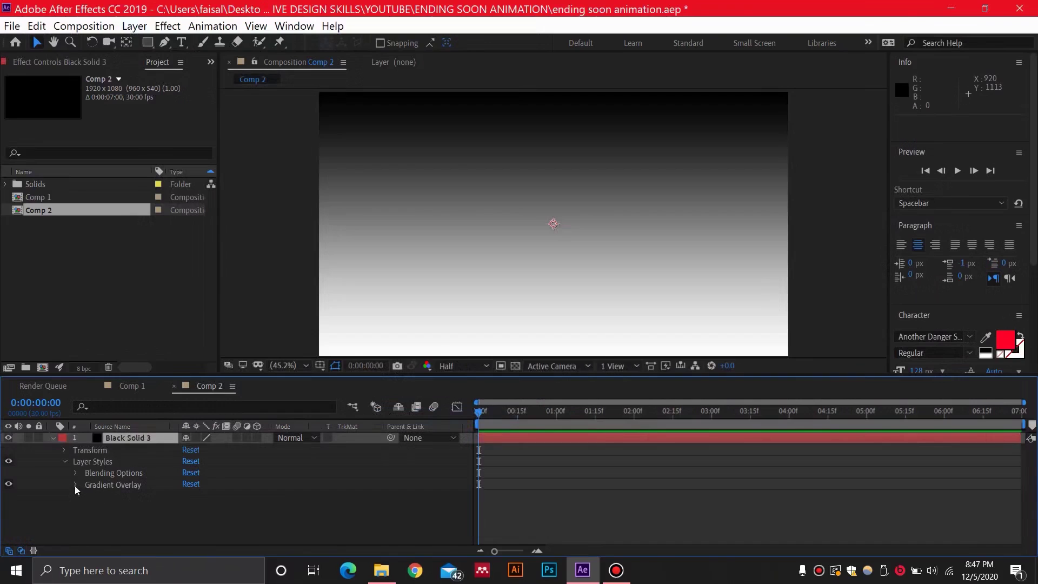
Edit the overlay's gradient colors and change the white color stop to orange C55E00.
click(75, 485)
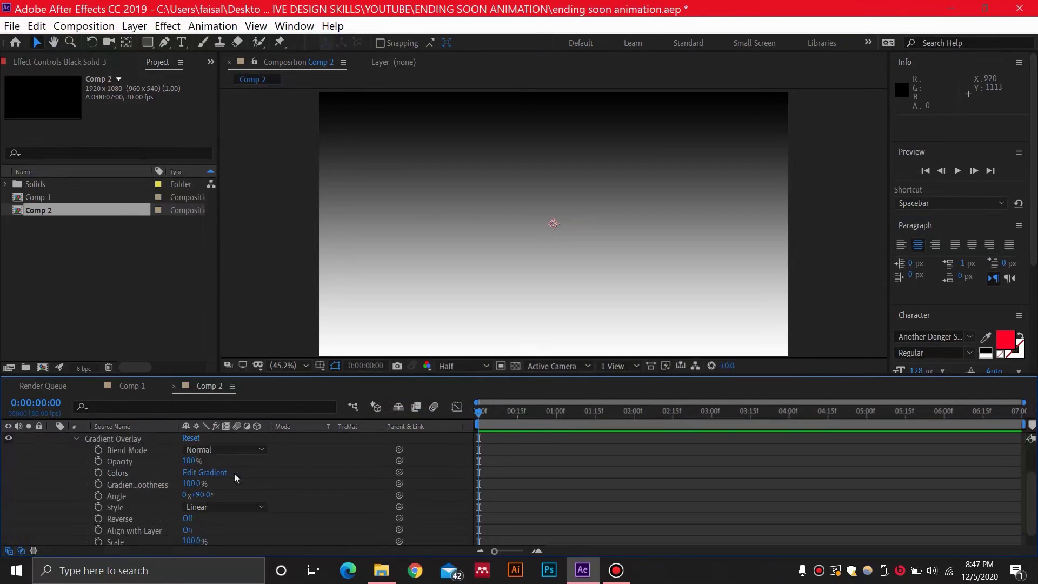
click(233, 473)
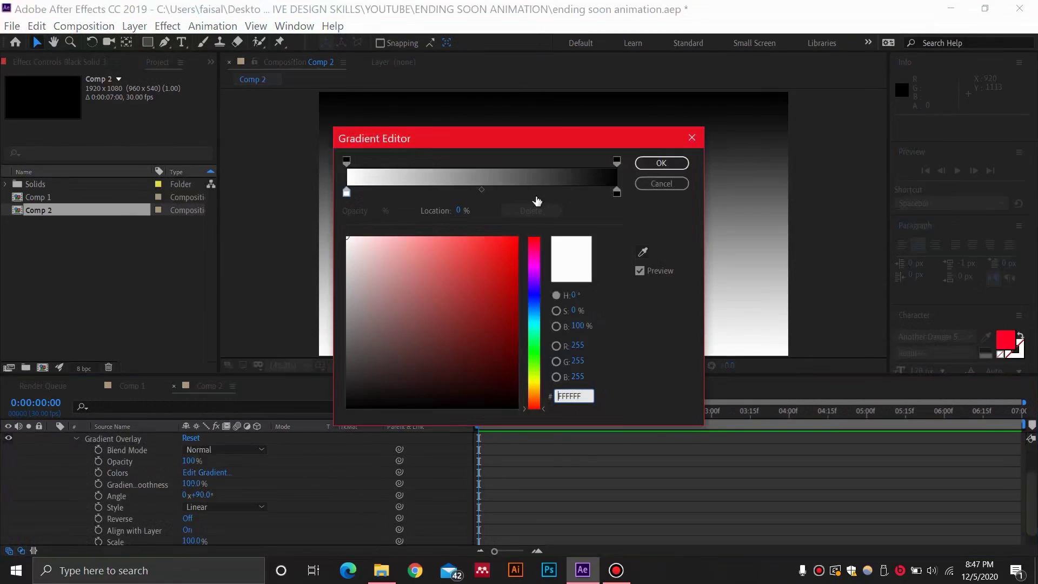
click(535, 391)
drag(546, 394, 546, 395)
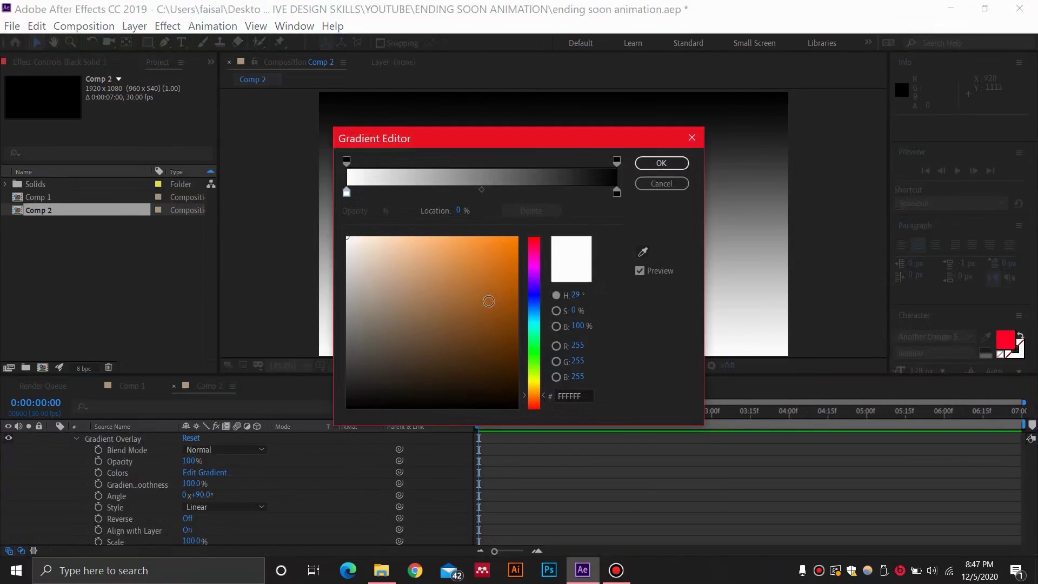
drag(487, 301, 546, 274)
Swap the gradient's color stops, placing the orange stop at 100% and the black stop at 0%.
drag(617, 192, 445, 193)
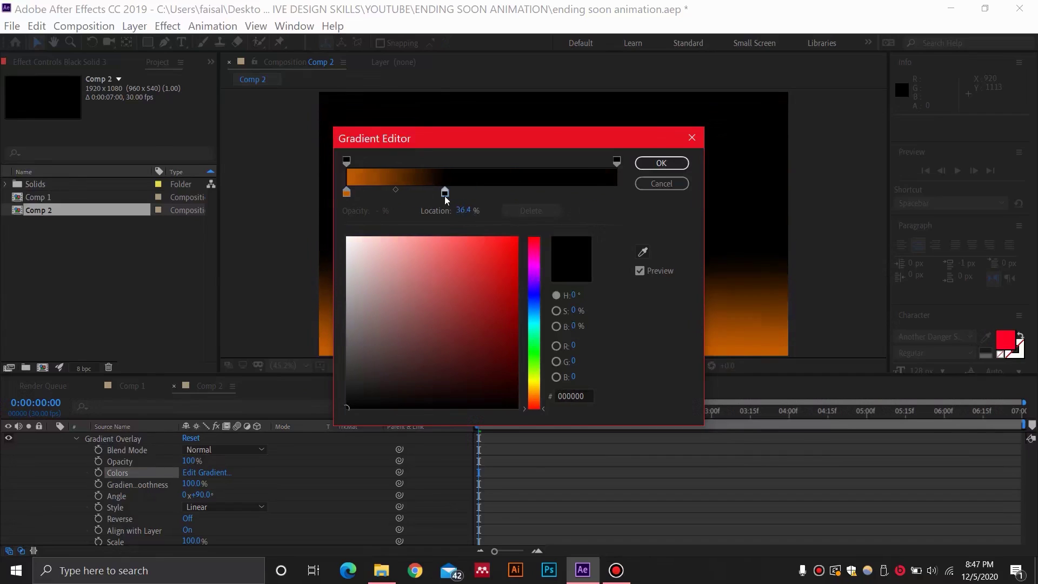
click(347, 193)
drag(347, 193, 616, 192)
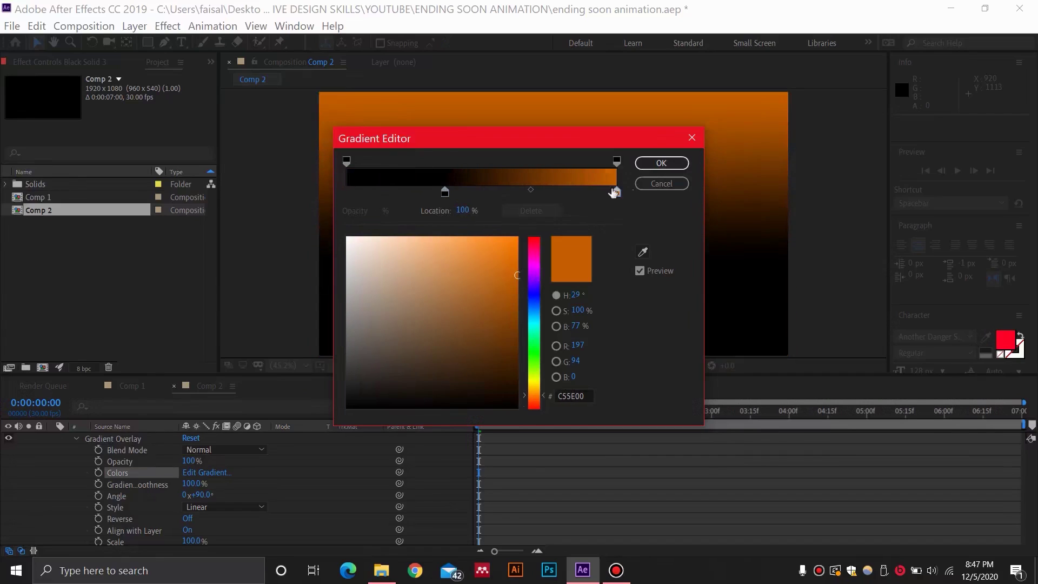
drag(445, 192, 305, 191)
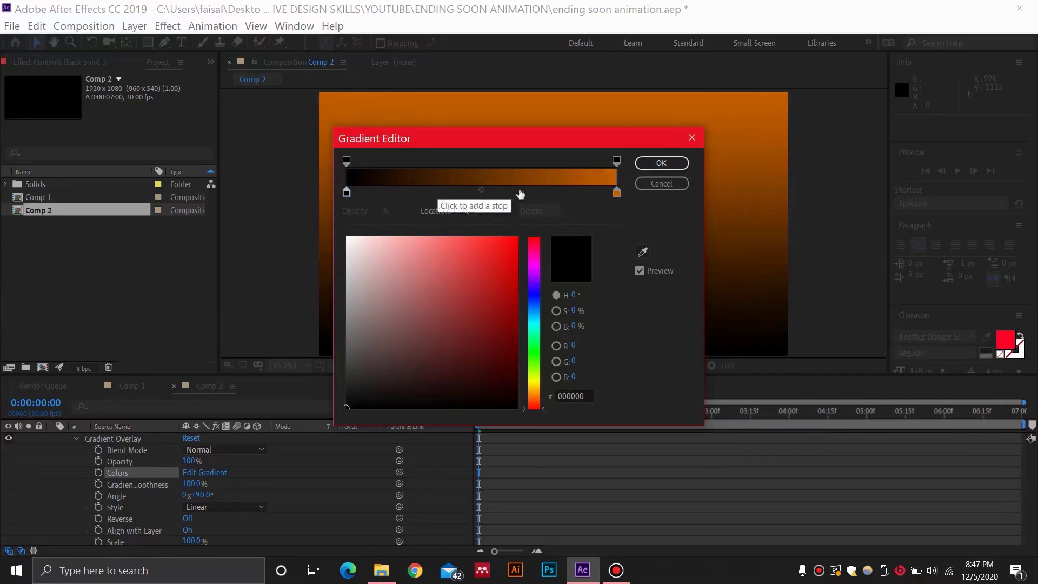
Darken the orange color stop to 884100 and apply the gradient.
click(617, 193)
drag(508, 284, 530, 321)
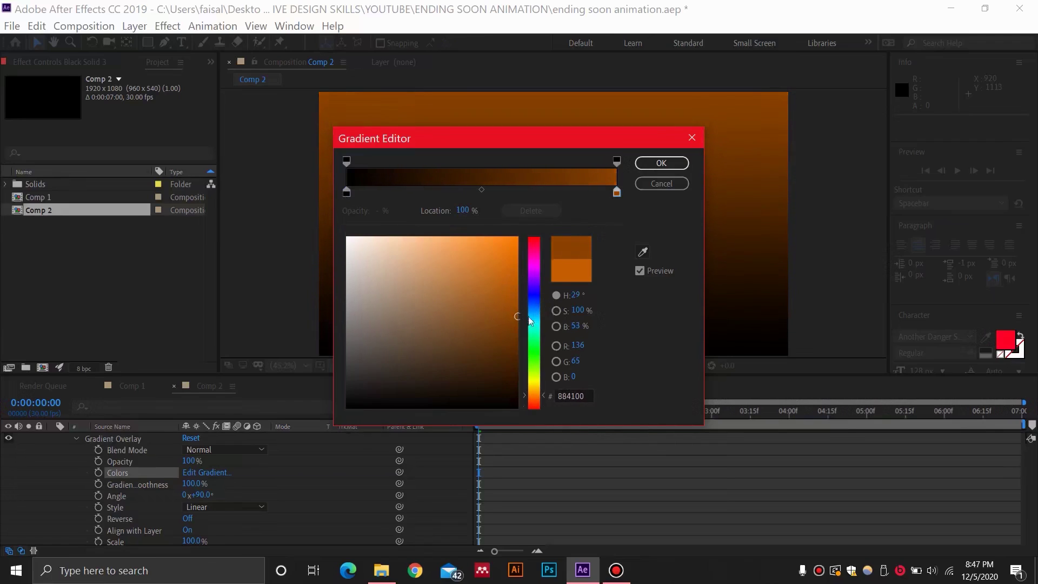
click(649, 162)
key(comma)
key(comma)
key(period)
key(period)
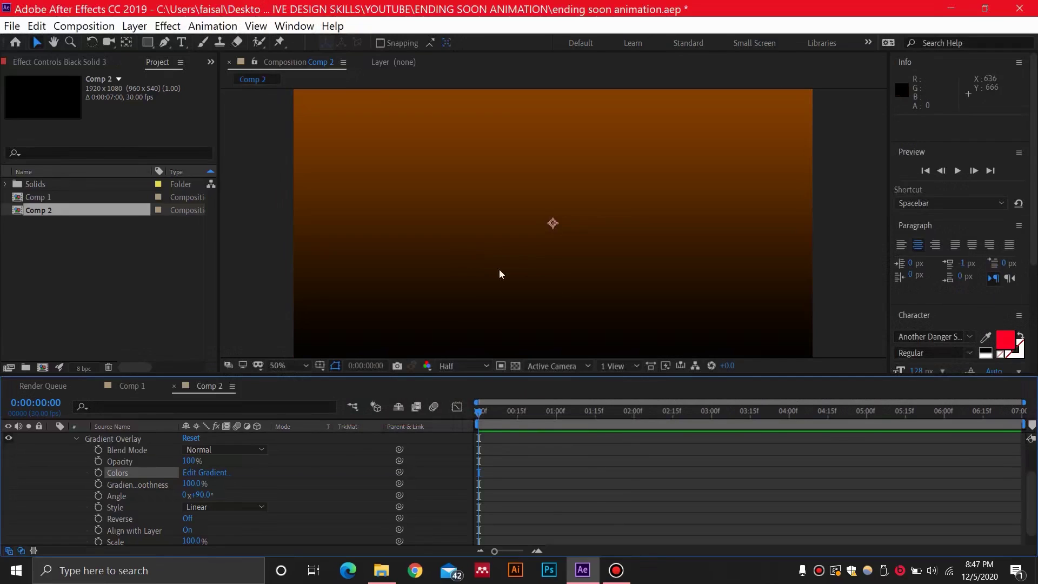
key(comma)
key(comma)
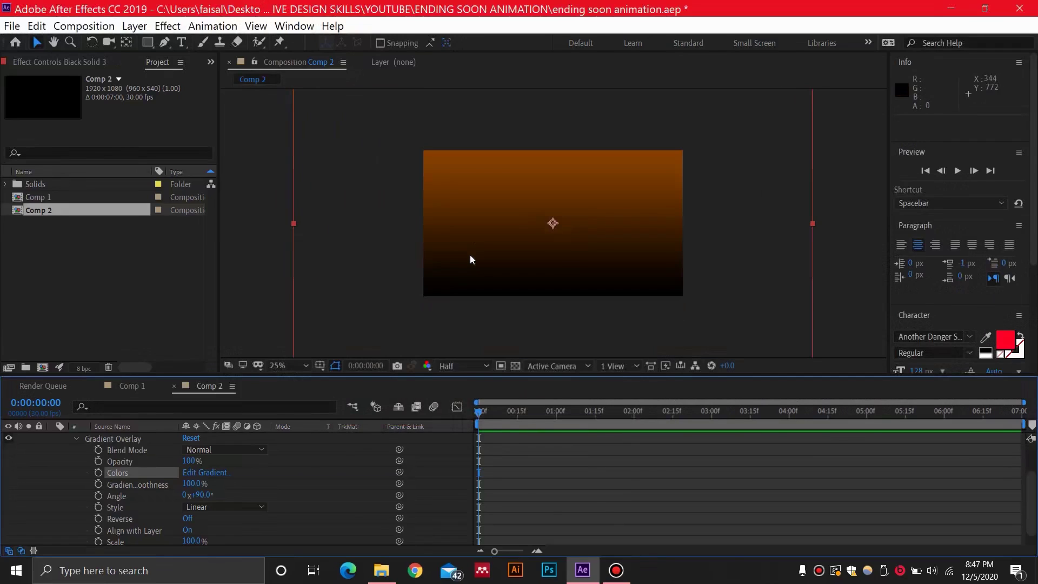
Collapse the gradient layer's properties and add a second black 3840 x 2160 px solid above it.
scroll(99, 458, up, 3)
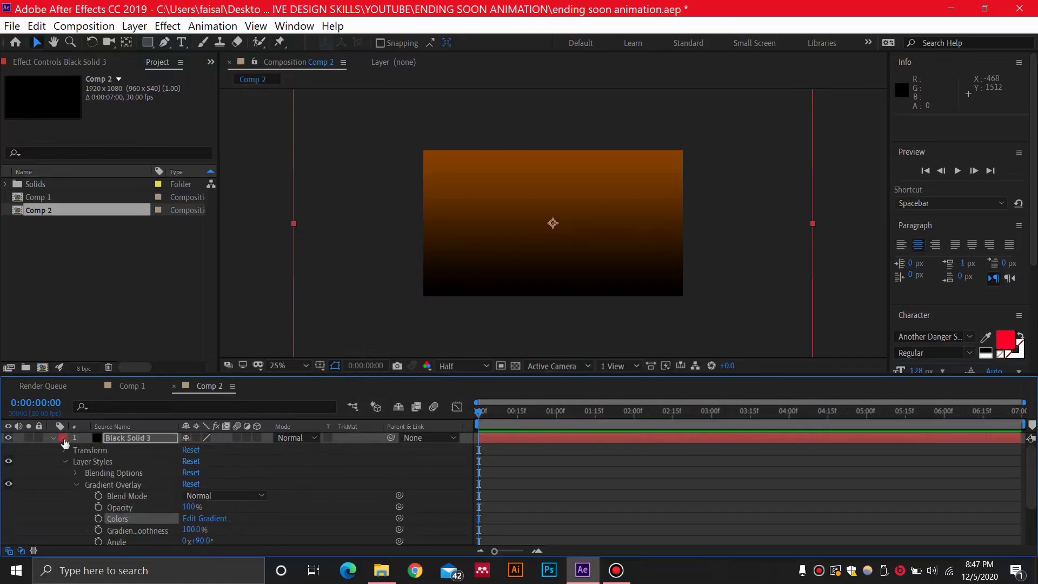
click(52, 437)
right_click(110, 484)
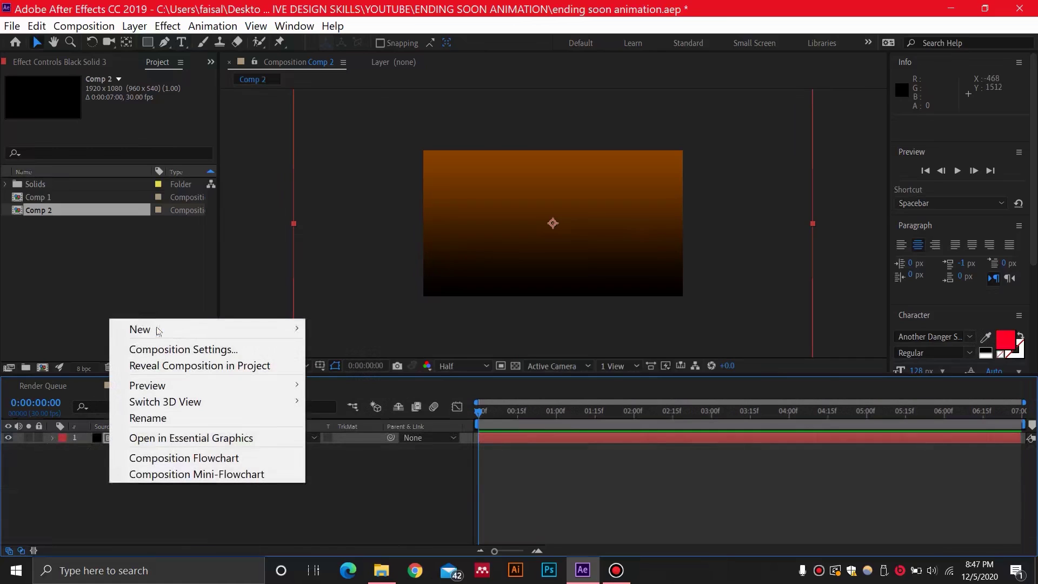
mouse_move(163, 330)
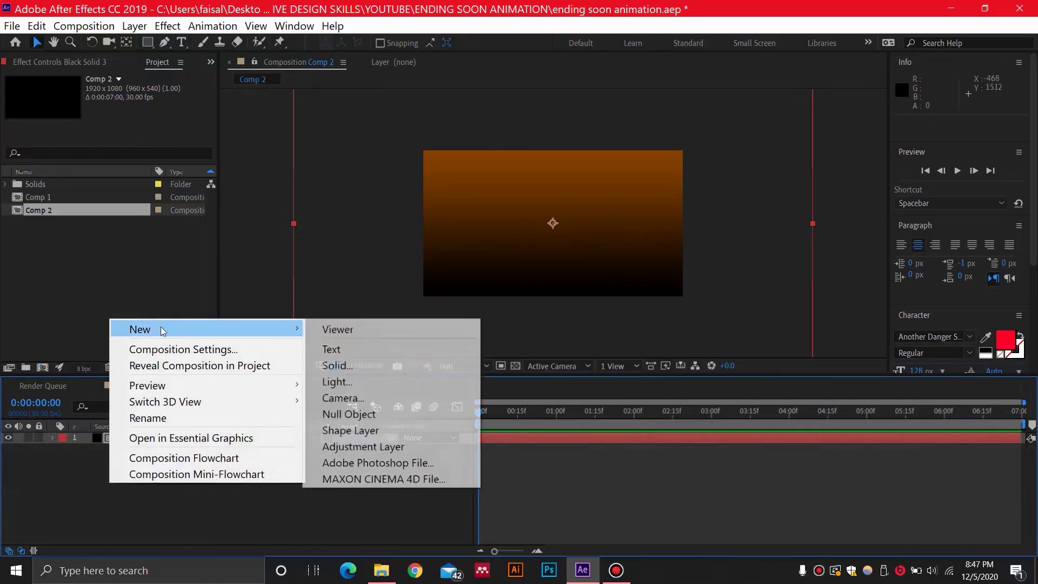
click(384, 365)
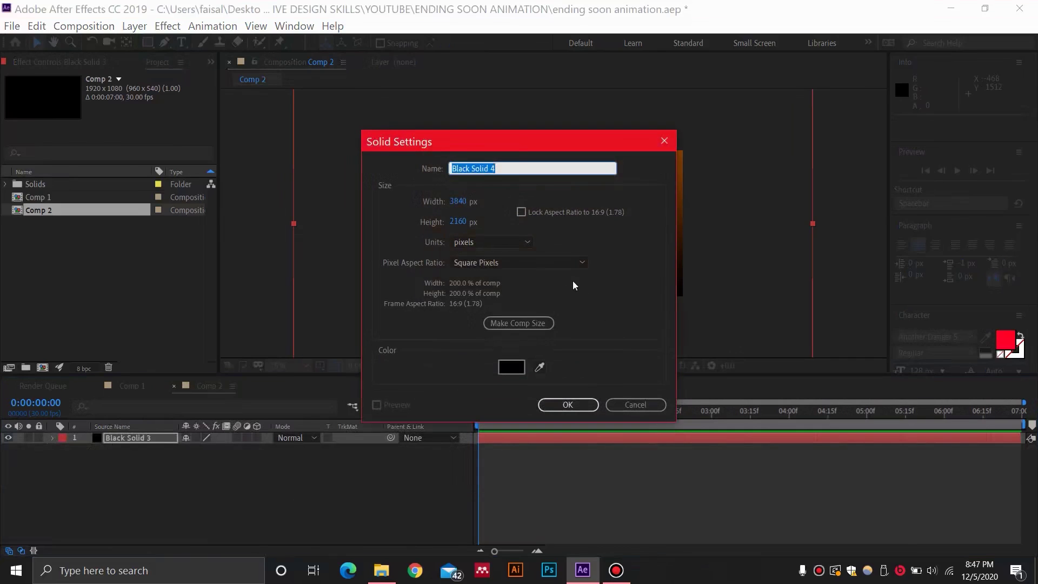
click(583, 405)
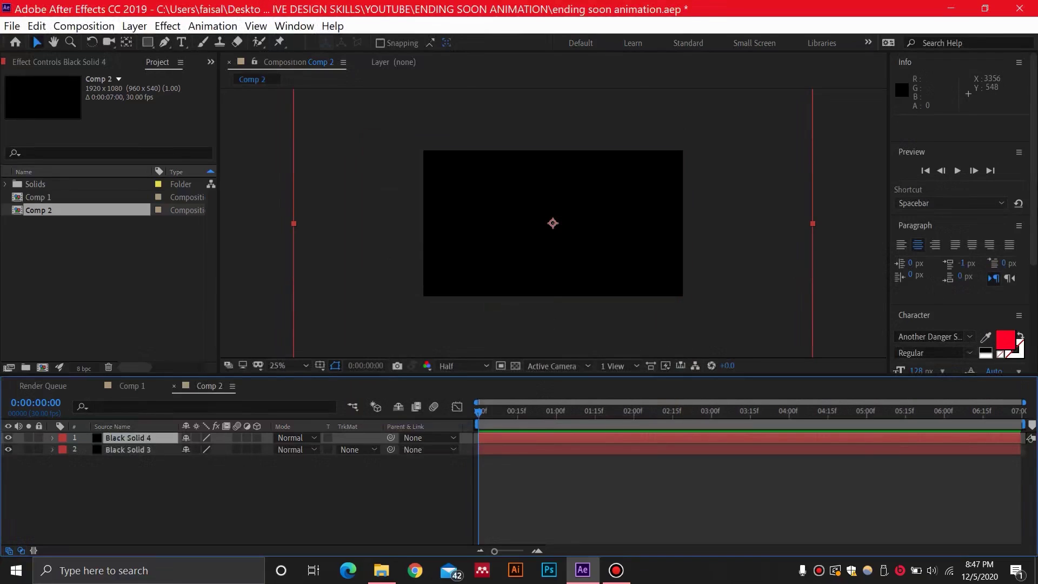
Find CC Particle Systems II with the search "cc par", apply it to the top solid, and set the current time to 0:00:00:10.
scroll(1036, 200, down, 5)
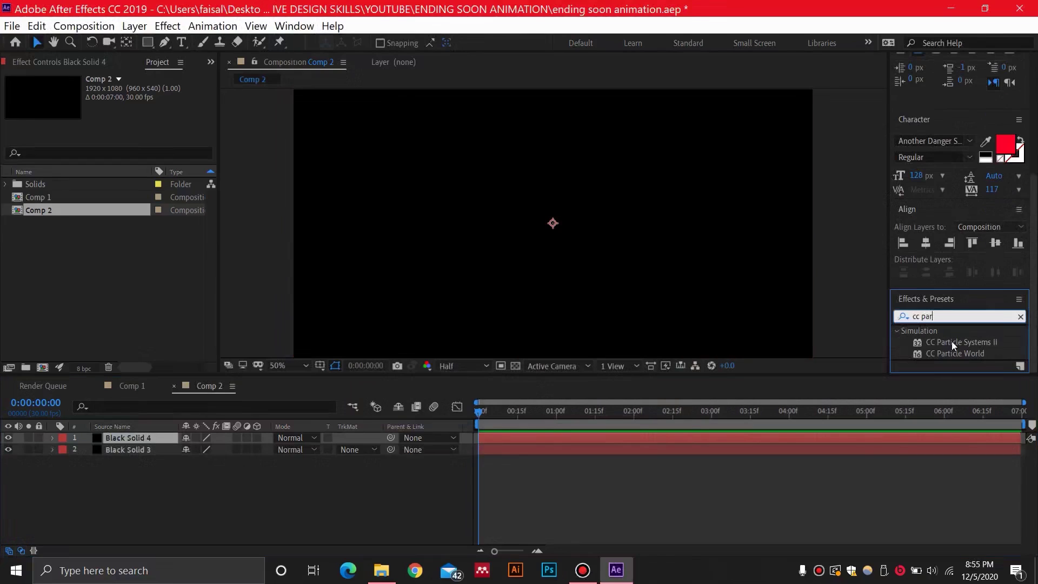
drag(956, 346, 141, 436)
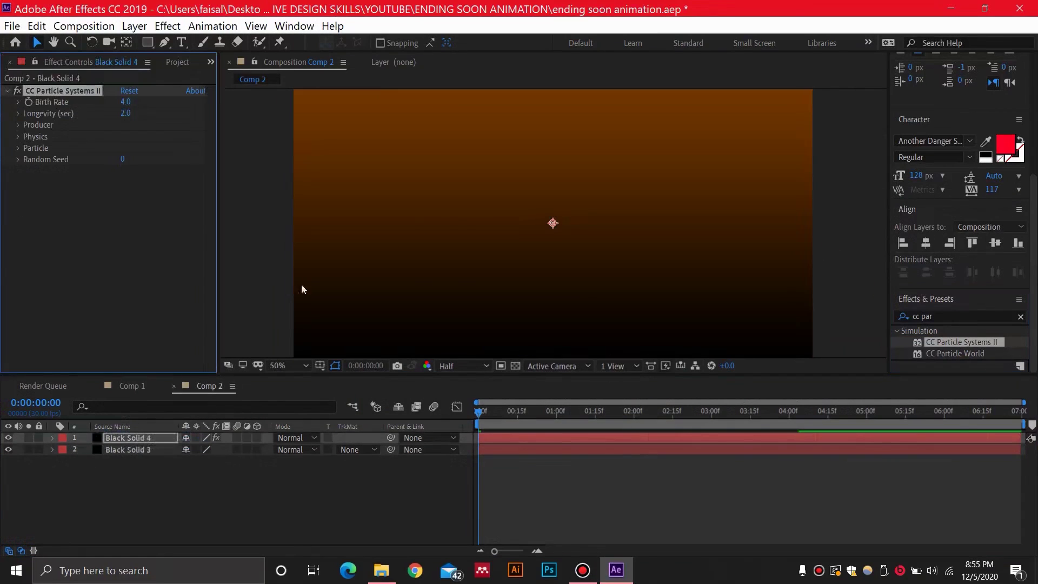
click(485, 413)
drag(485, 413, 504, 410)
key(comma)
key(comma)
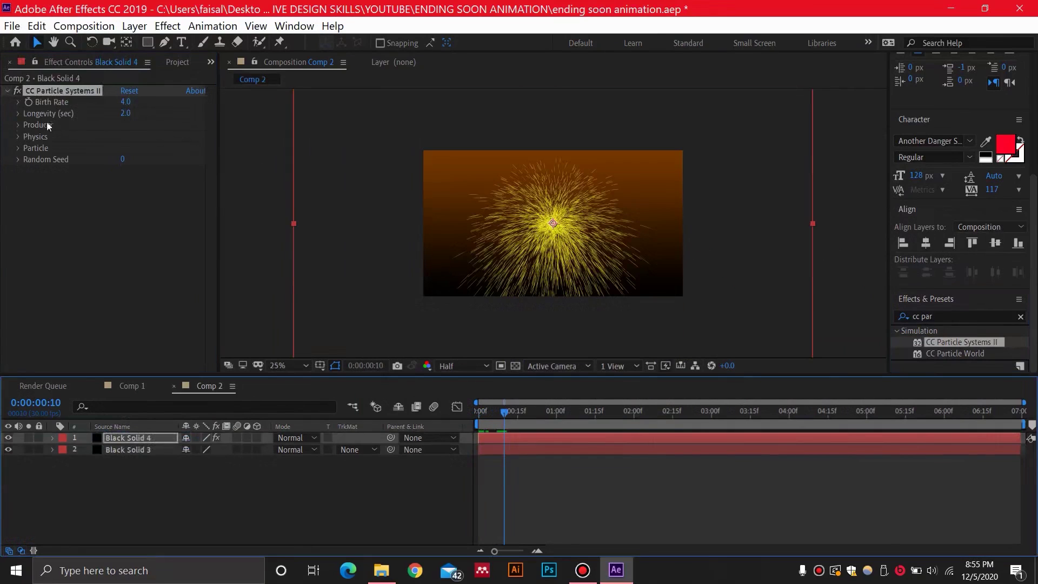
Set the particle effect's Birth Rate to 5.
click(17, 125)
click(125, 101)
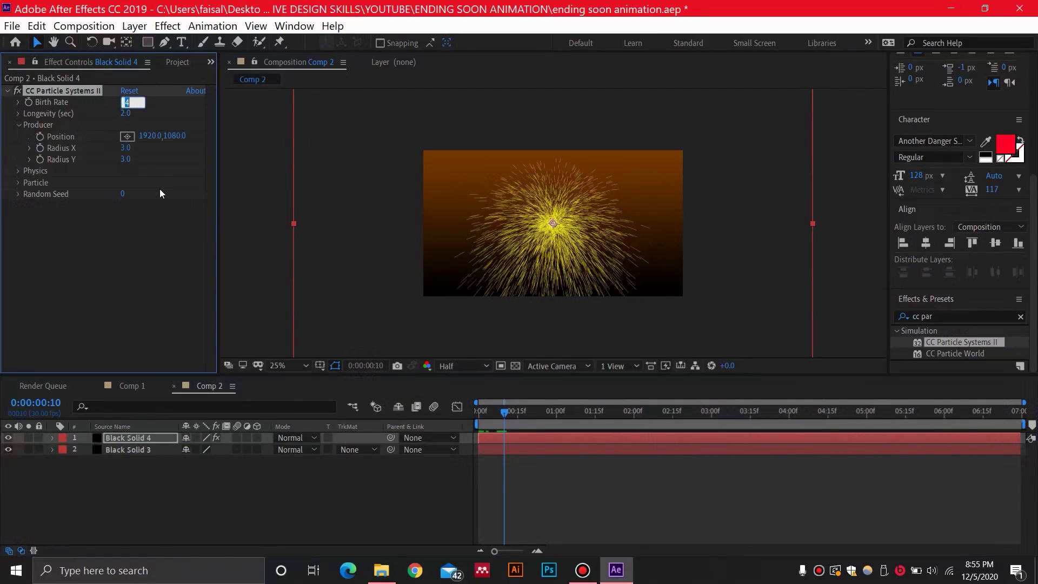
text(15)
key(BackSpace)
key(Return)
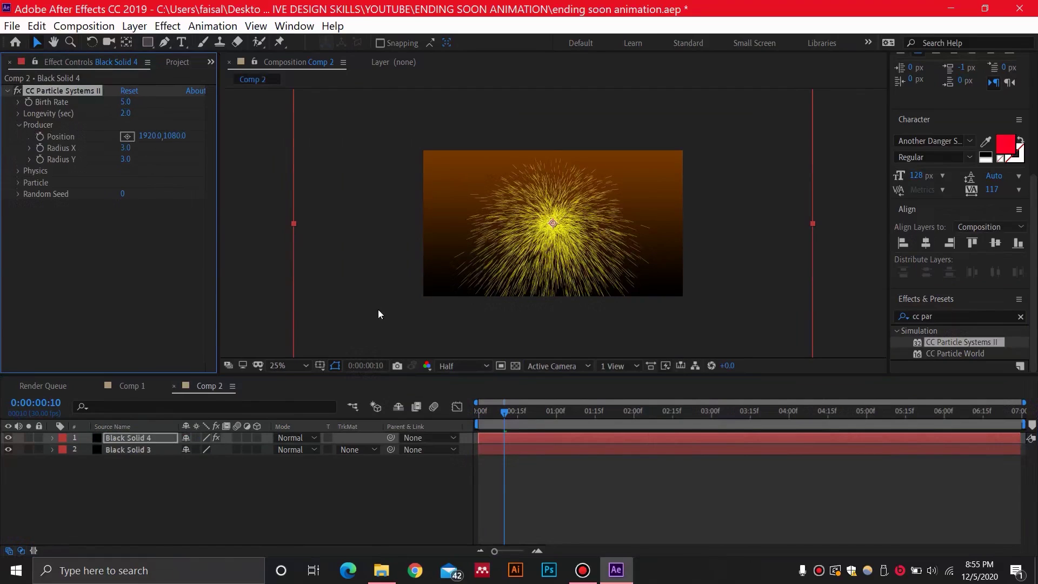
Change the particle effect's Physics animation type to Direction.
click(18, 171)
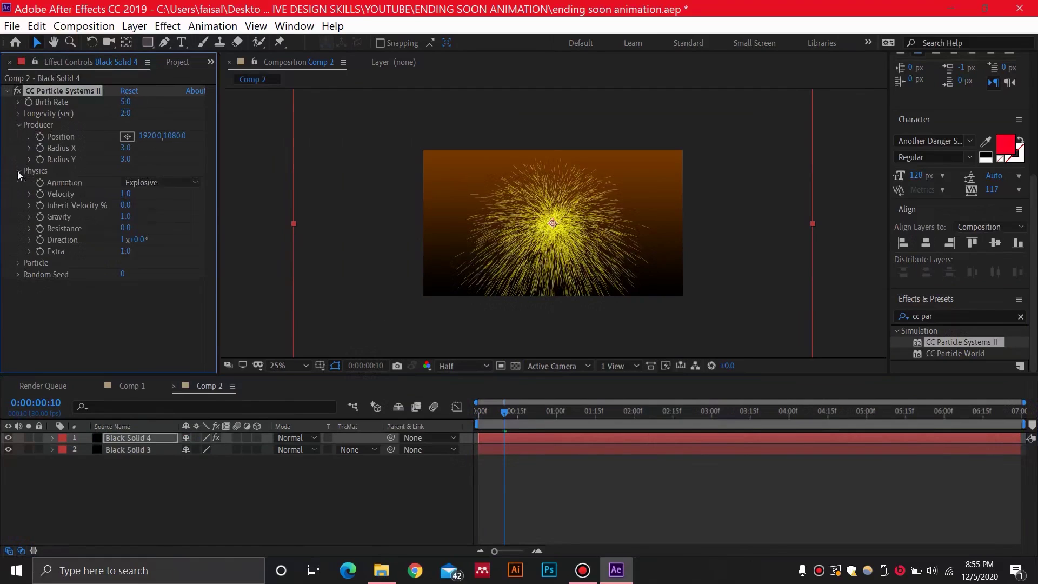
key(period)
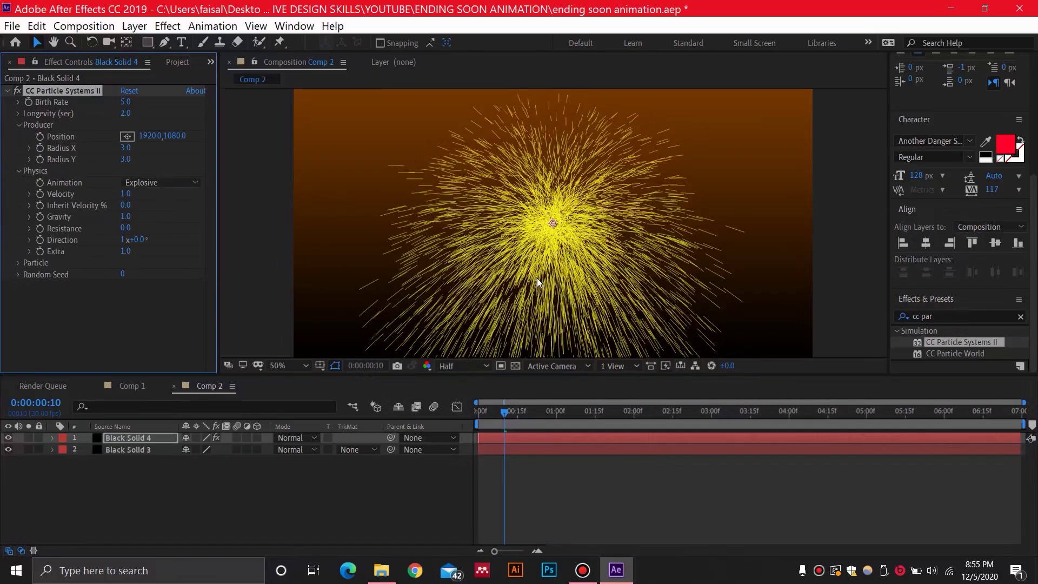
key(comma)
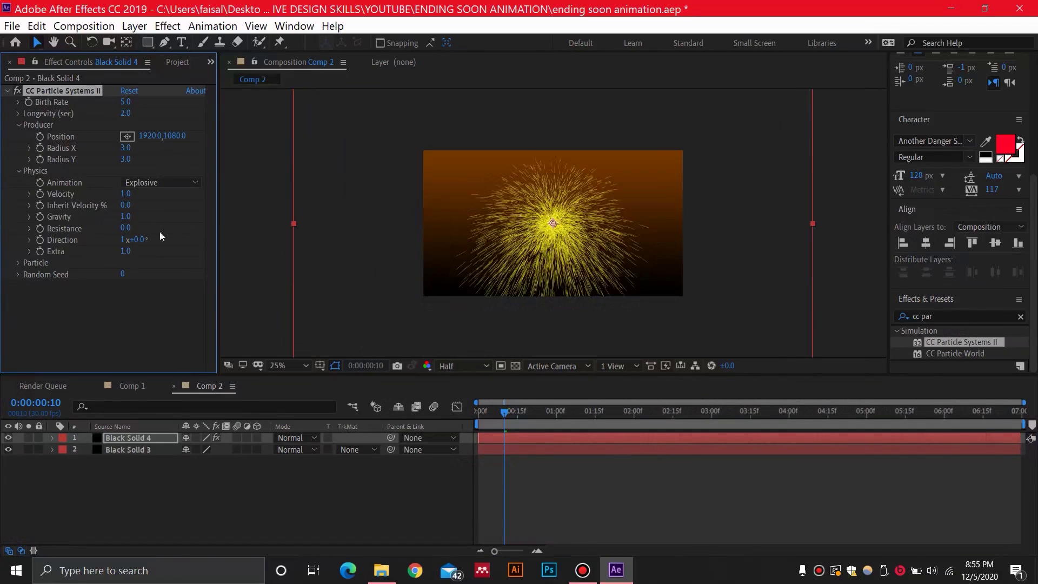
click(158, 182)
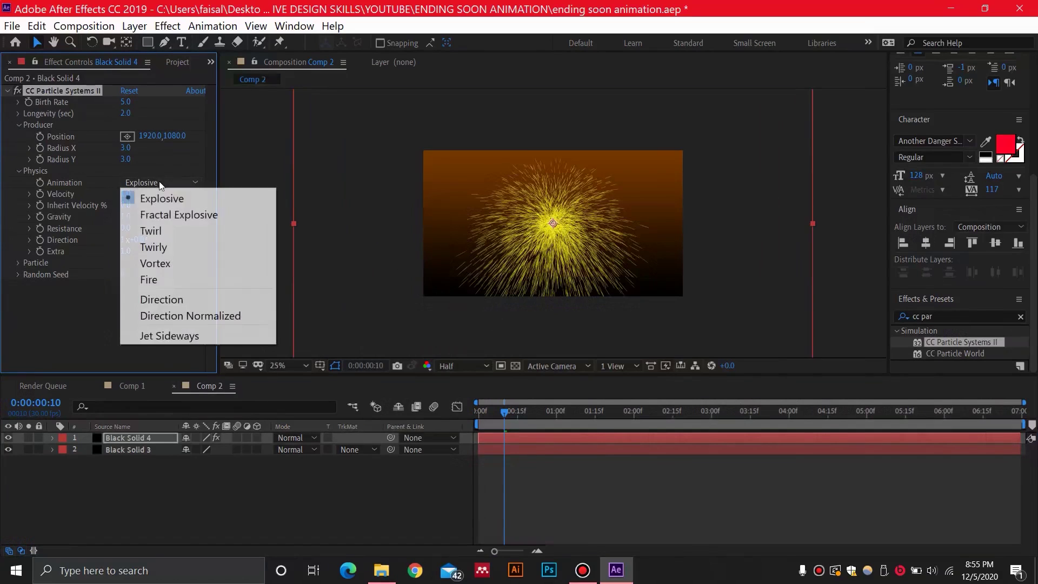
click(195, 297)
Set the particle producer's Radius X and Radius Y to 100.
click(127, 148)
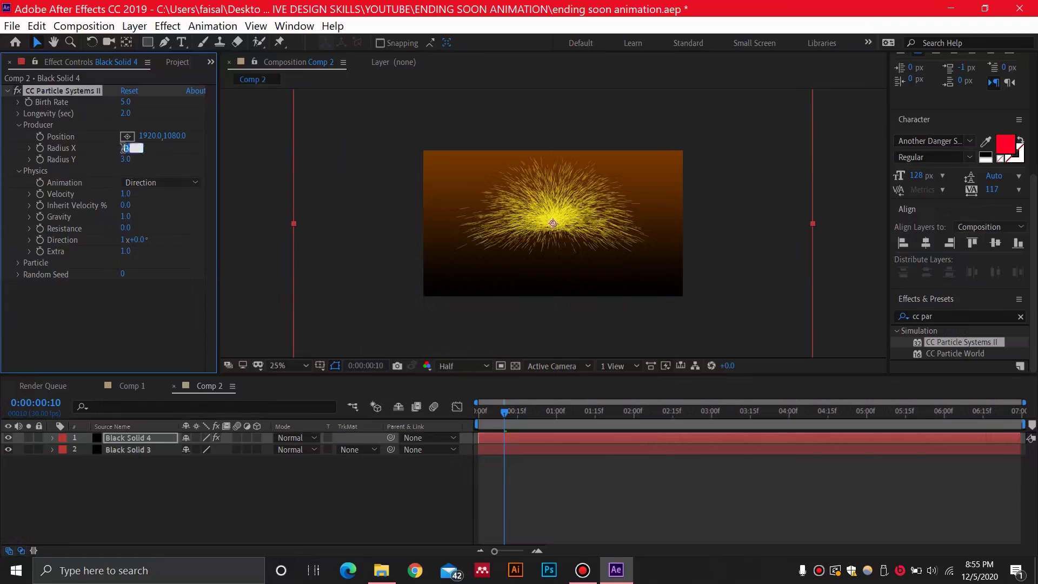
text(100)
click(129, 159)
text(100)
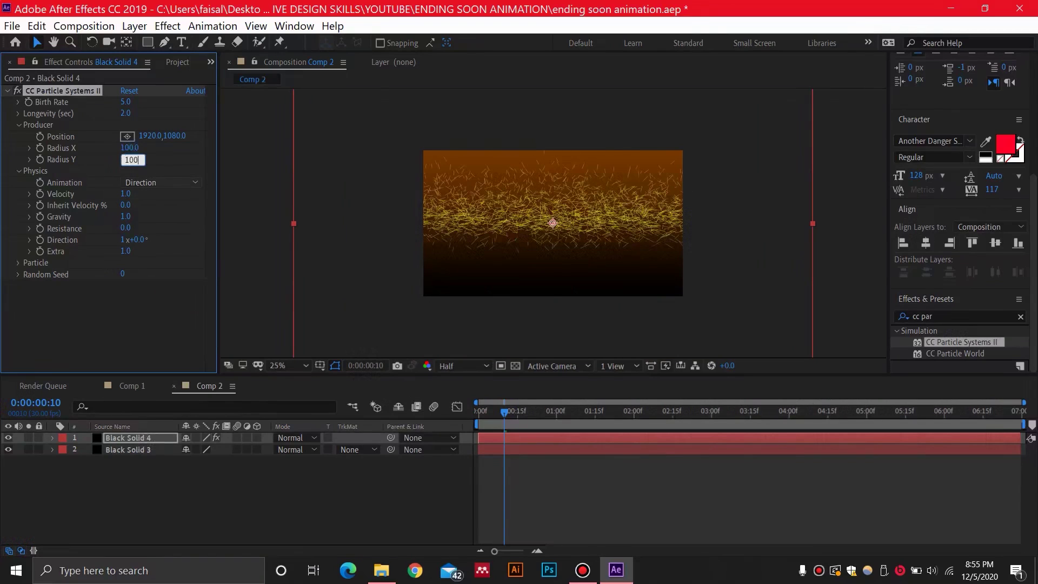
key(Return)
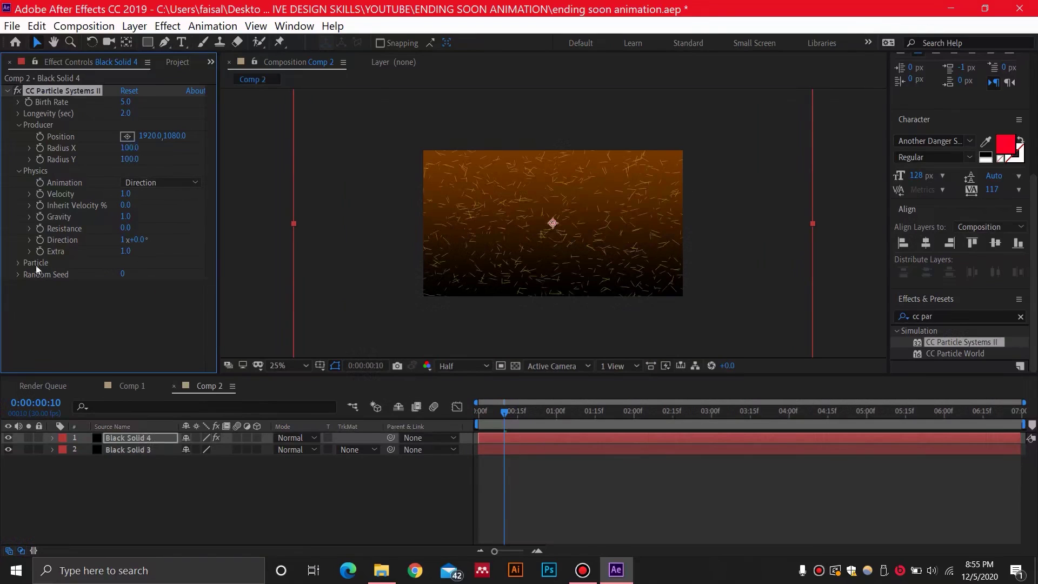
Change the particle type to Faded Sphere.
click(18, 263)
scroll(145, 271, down, 1)
click(140, 251)
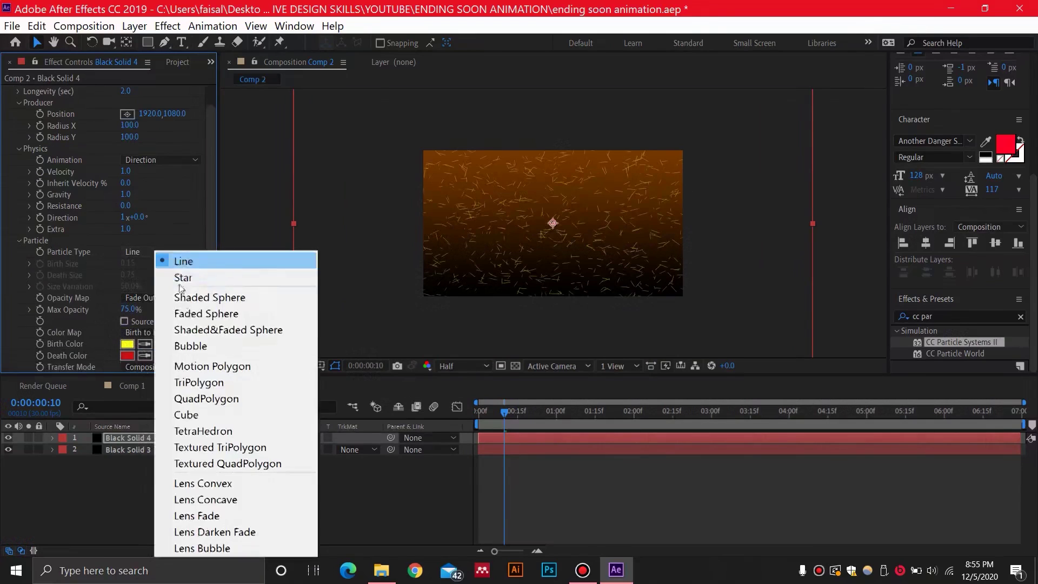
click(226, 314)
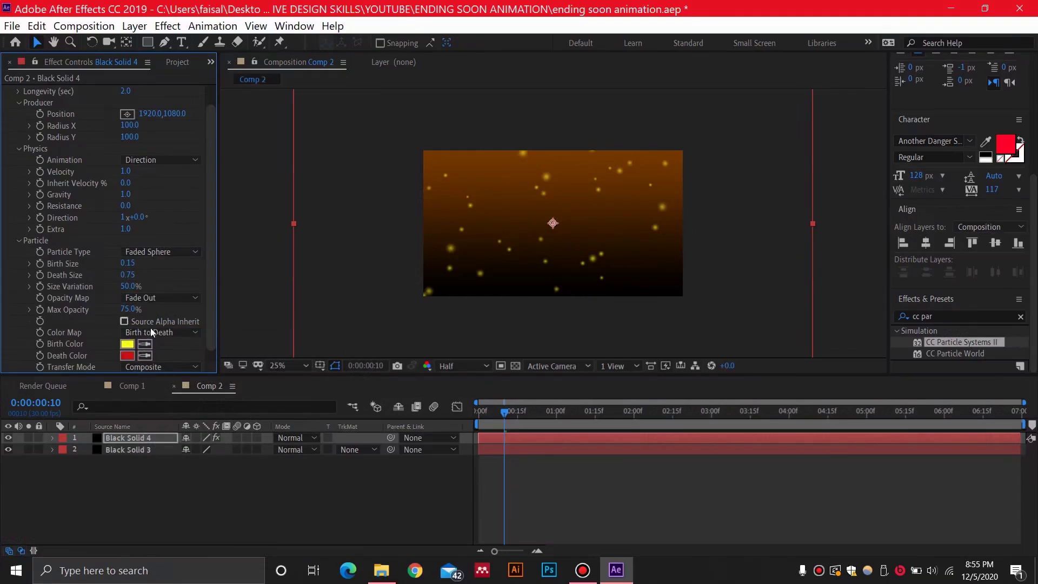
Set the particles' Death Color to a bright orange, about F47900.
click(127, 356)
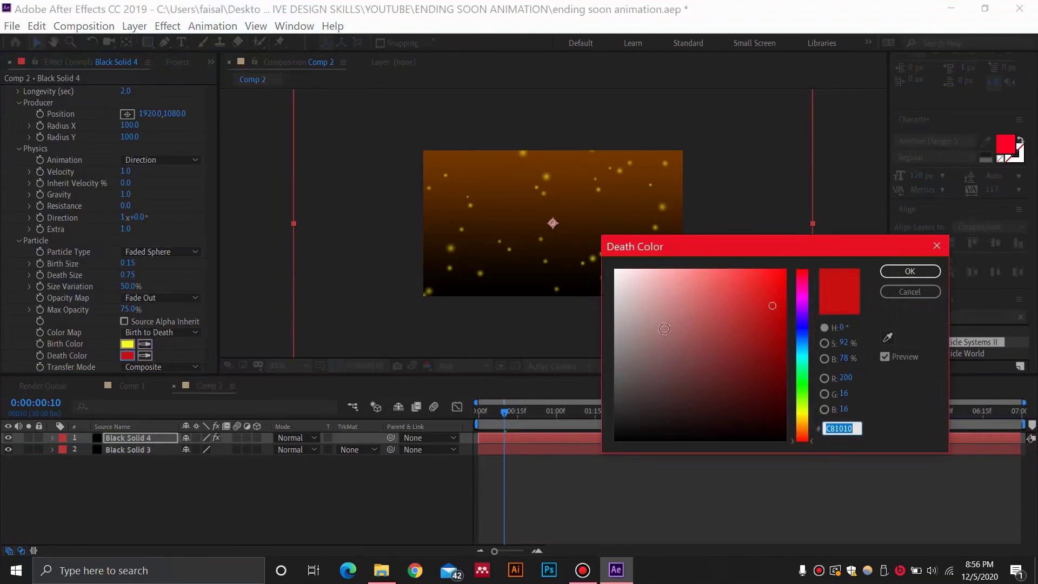
click(807, 426)
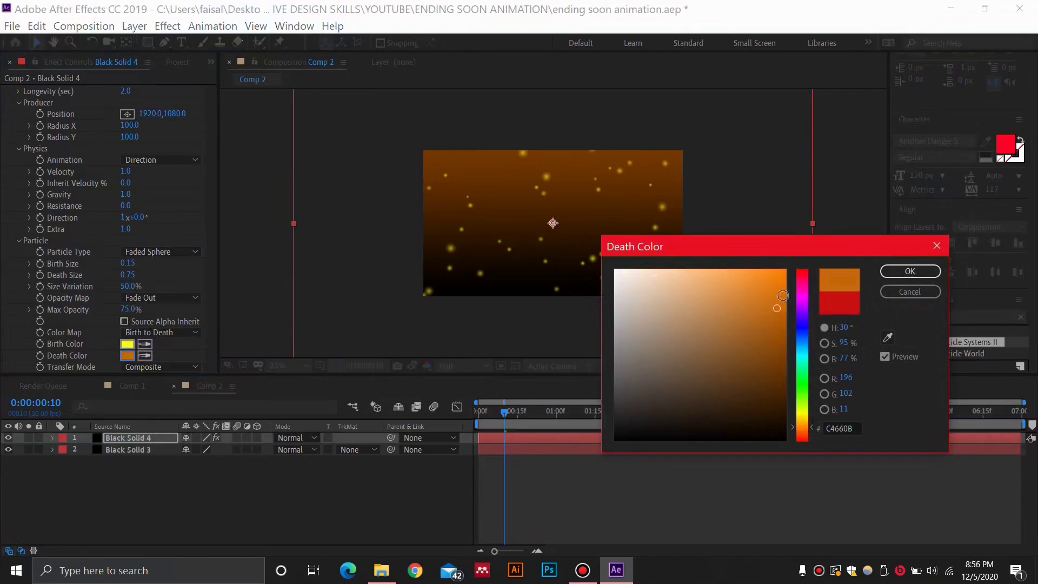
drag(772, 305, 786, 271)
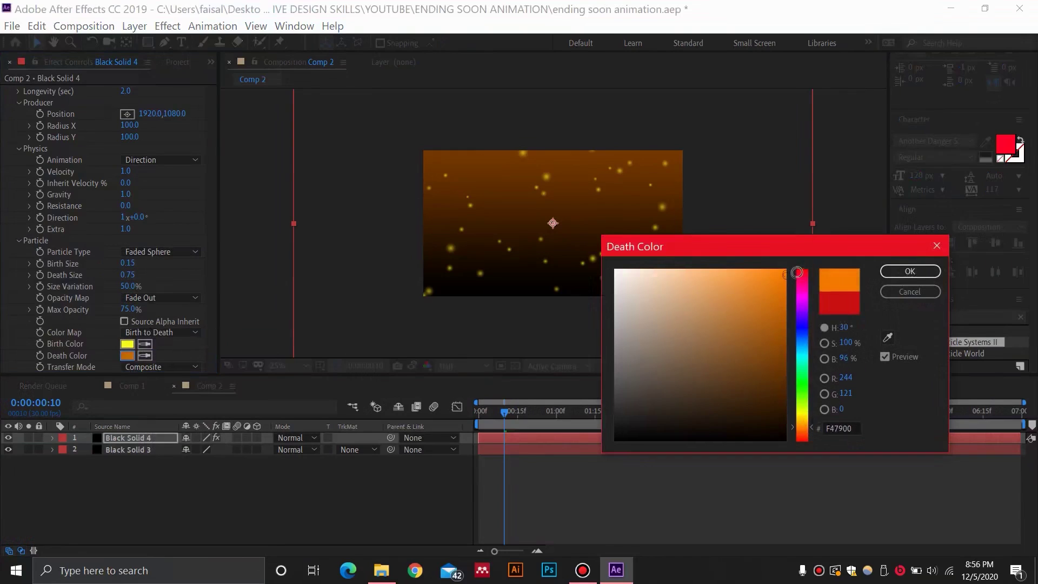
click(907, 274)
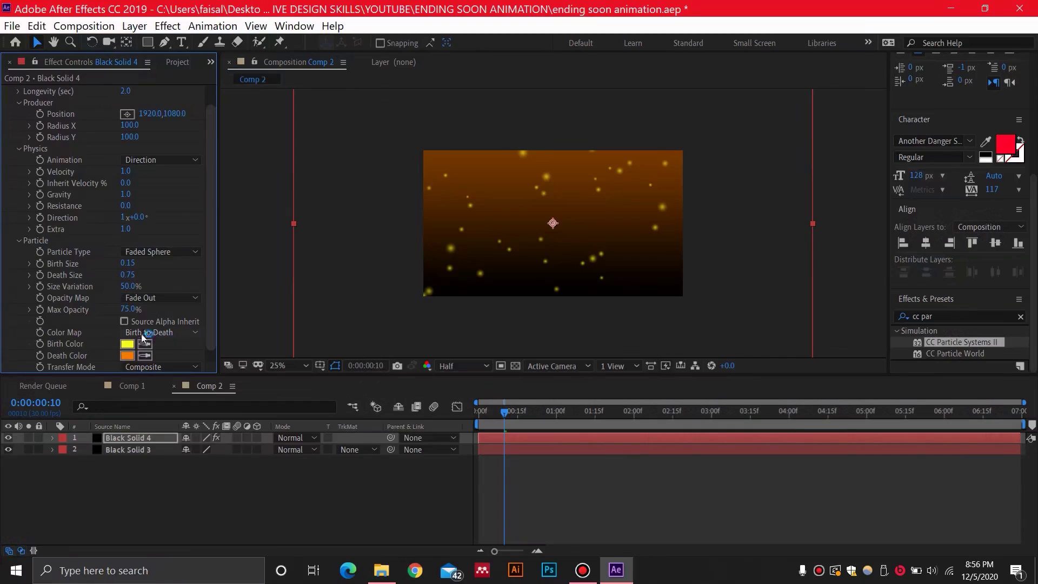
Set the particles' Birth Size and Death Size to 0.10.
click(128, 263)
text(0.1)
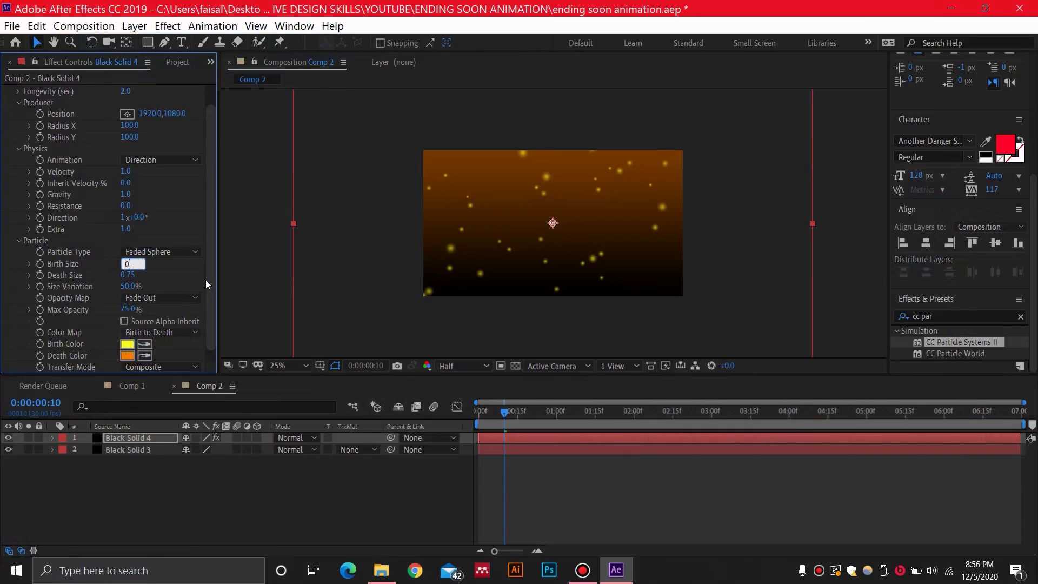
key(Return)
click(127, 275)
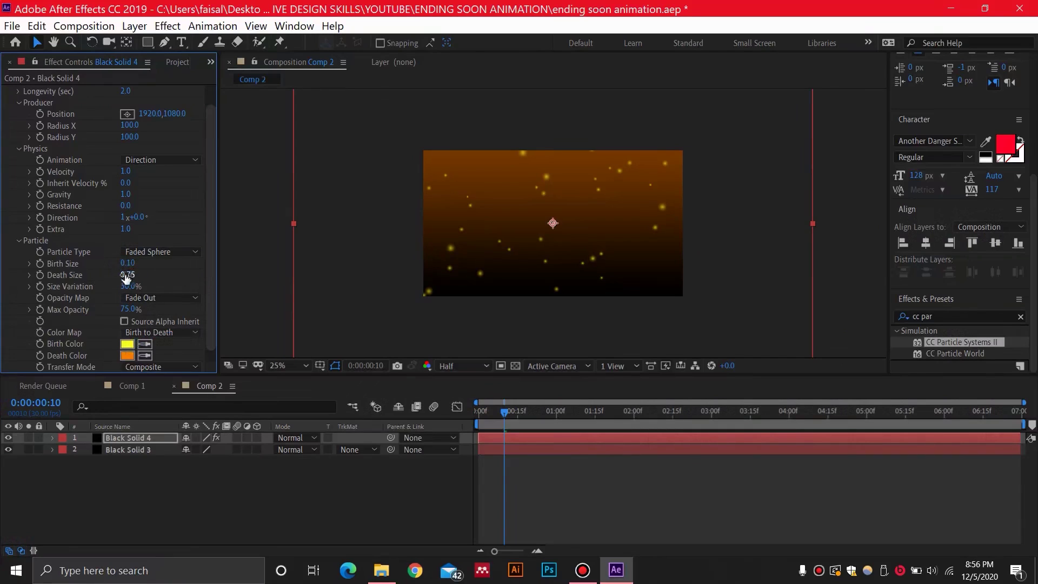
text(0.)
key(Return)
Set the particle physics Gravity to 0 and Velocity to 0.4.
click(124, 194)
text(0)
key(Return)
click(125, 171)
text(0)
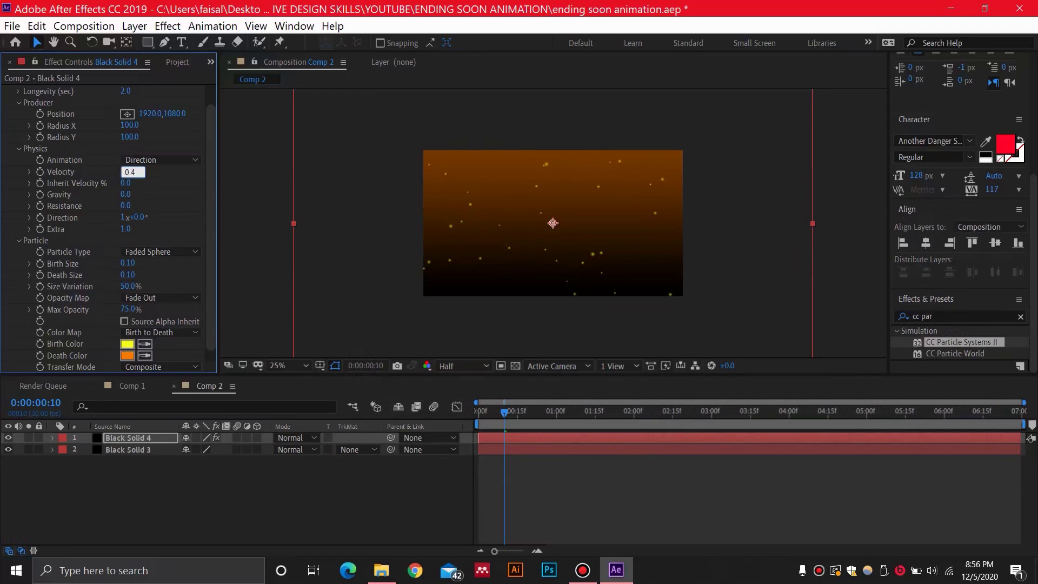
key(Return)
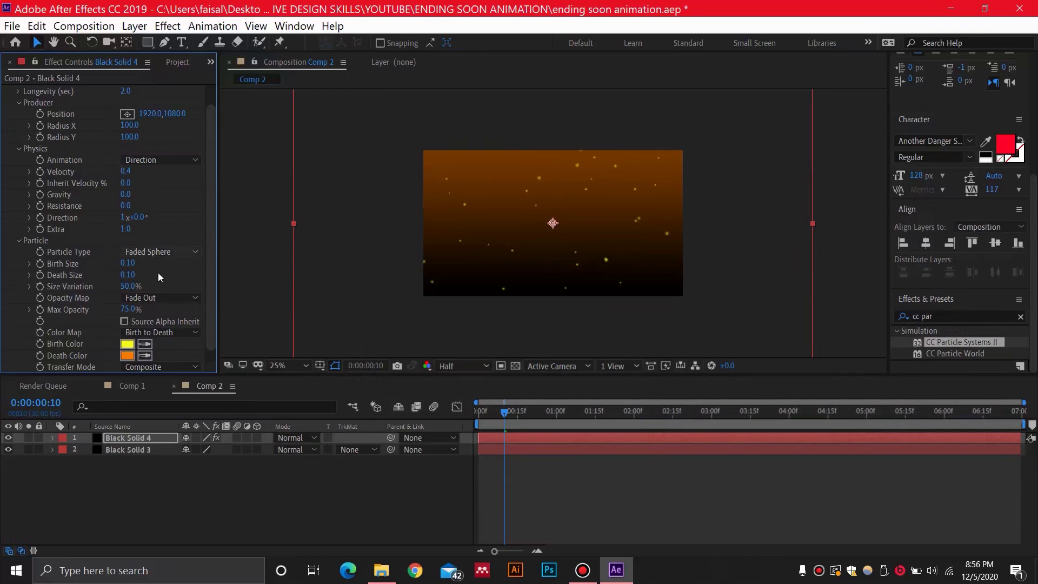
Move the particle producer point to the composition's lower-left corner, about -40, 1050.
scroll(158, 273, down, 1)
scroll(99, 278, up, 3)
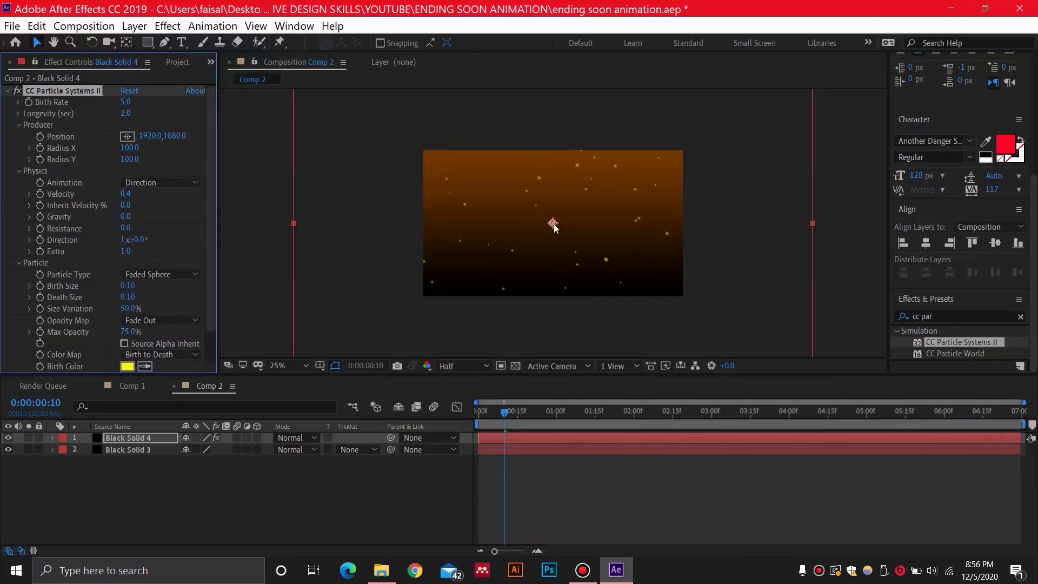
drag(553, 224, 423, 297)
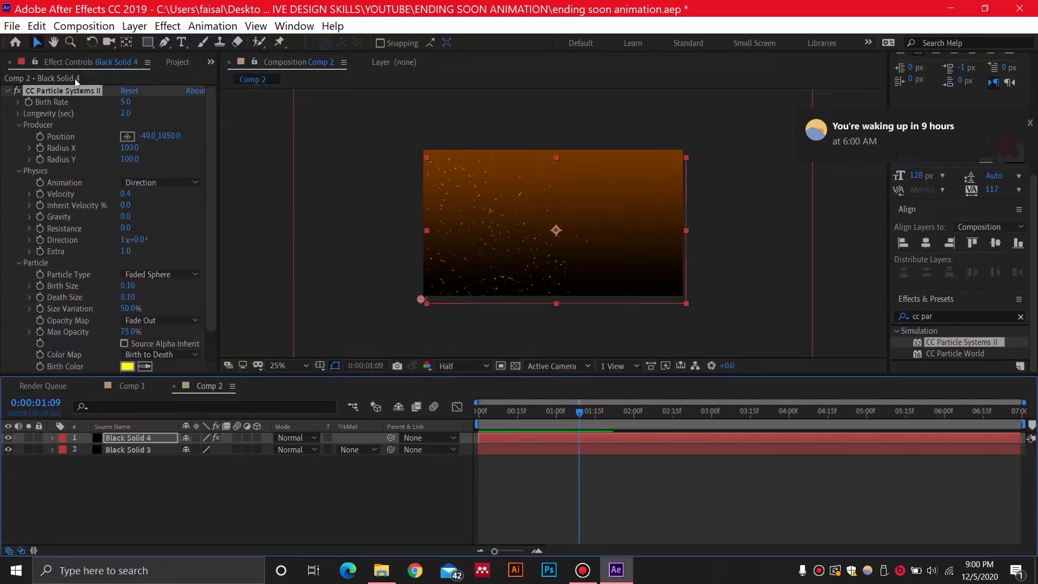
Try the particle producer point below the composition's bottom centre, about 948, 1226, and preview the animation.
click(88, 92)
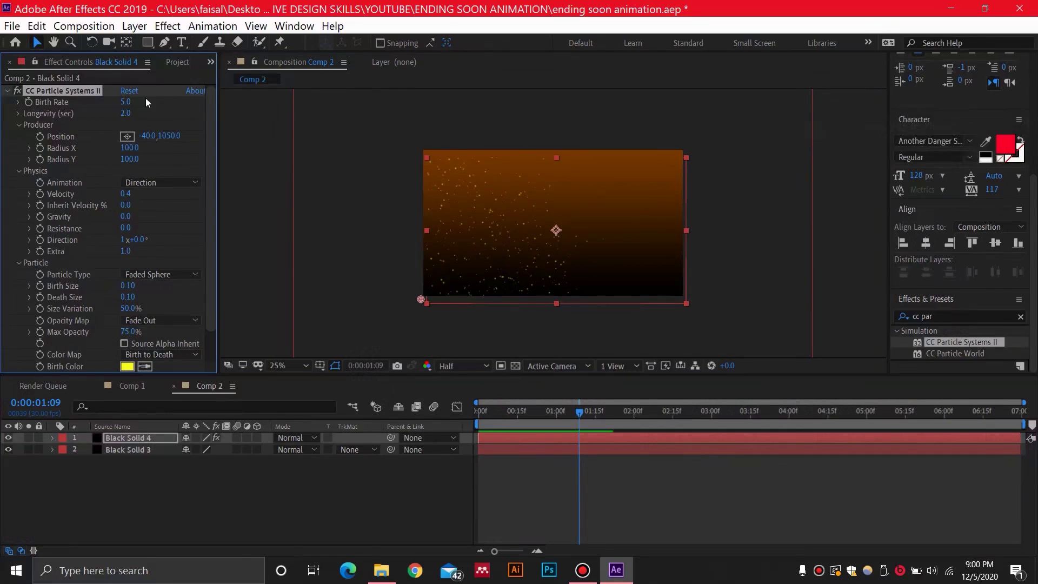
drag(421, 300, 555, 314)
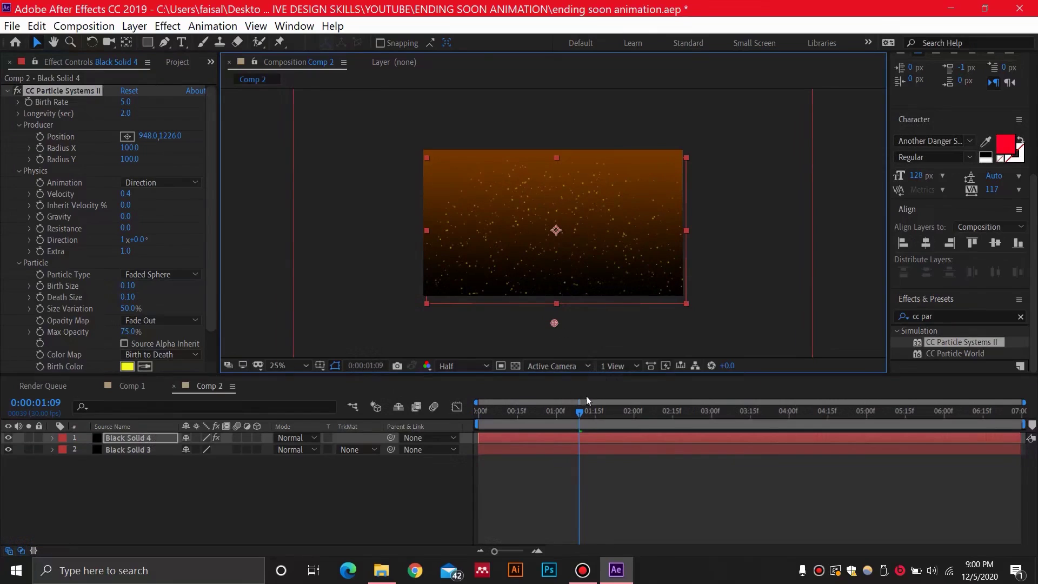
drag(579, 412, 561, 412)
key(space)
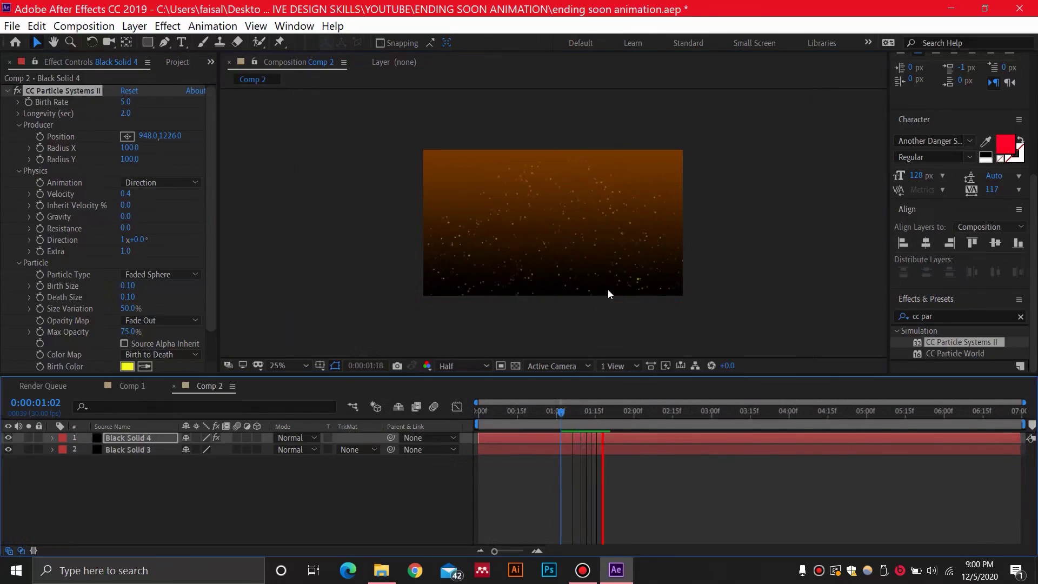
key(space)
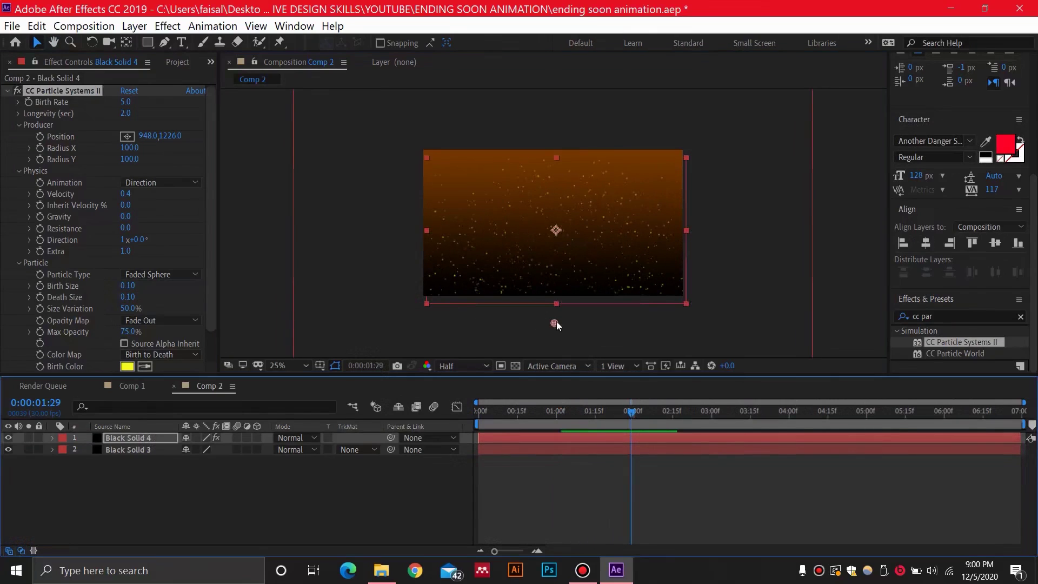
Place the particle producer point at the composition's lower-left corner, about -12, 1018, and preview the particle motion.
drag(557, 322, 426, 295)
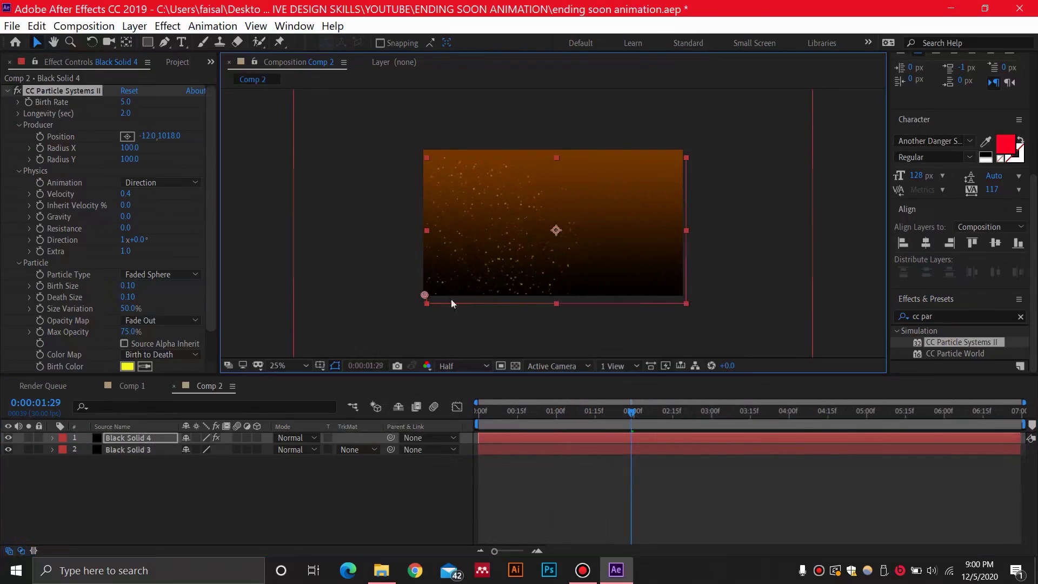
drag(630, 415, 566, 409)
key(space)
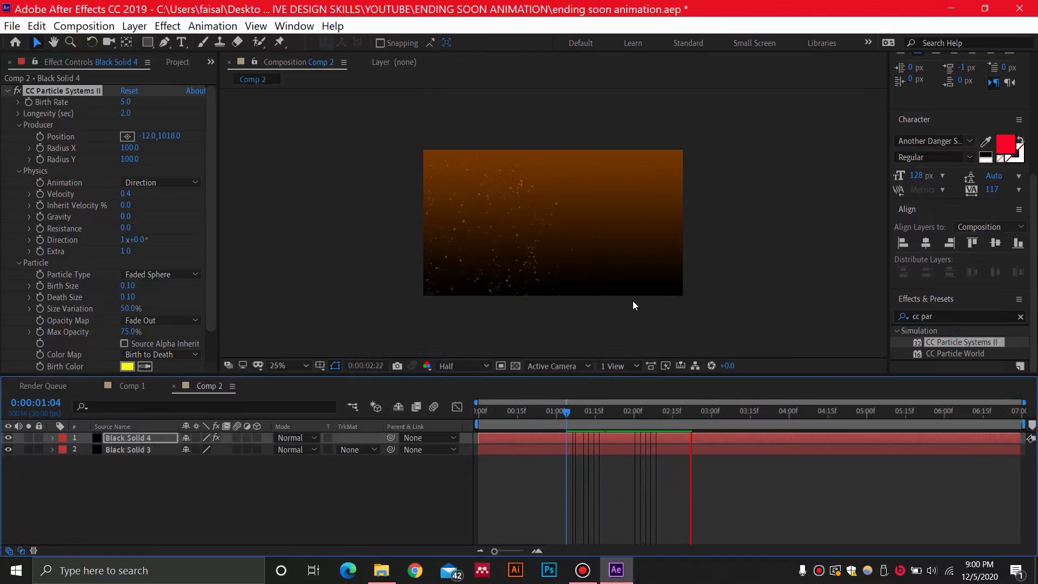
key(space)
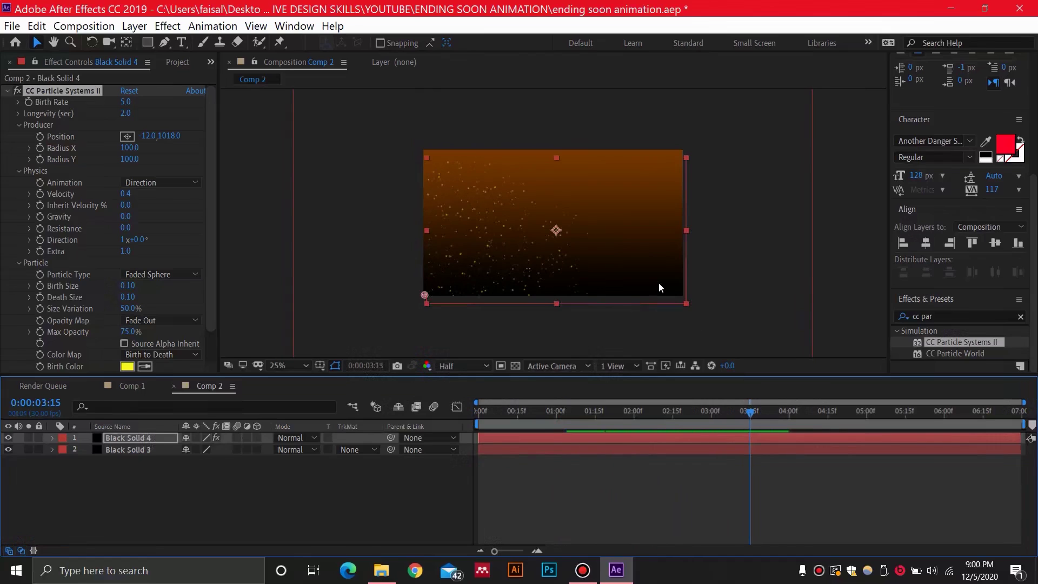
Add a new text layer above the particle solid, ready for text entry.
right_click(146, 503)
mouse_move(211, 345)
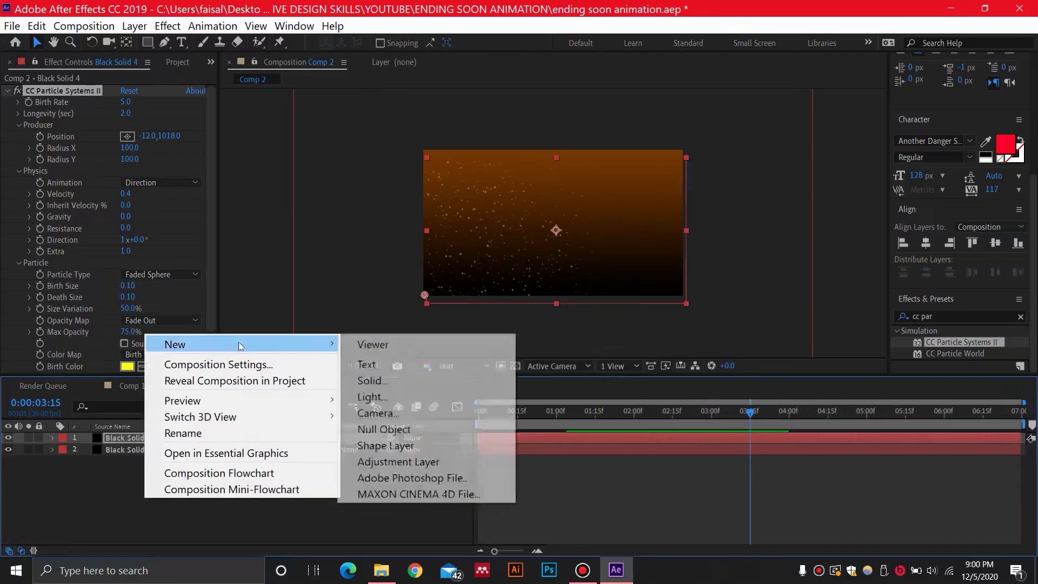
click(387, 368)
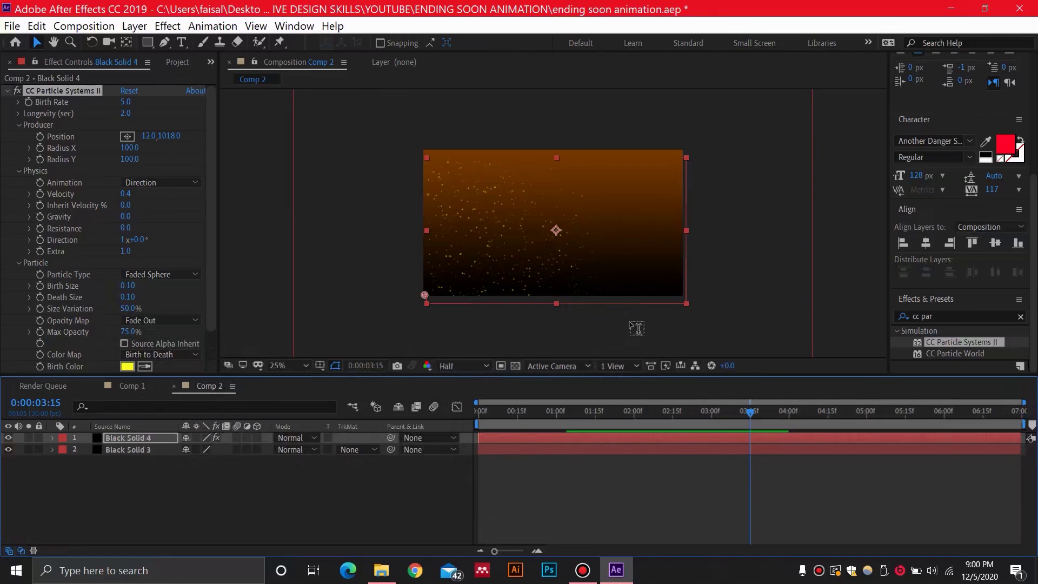
click(554, 248)
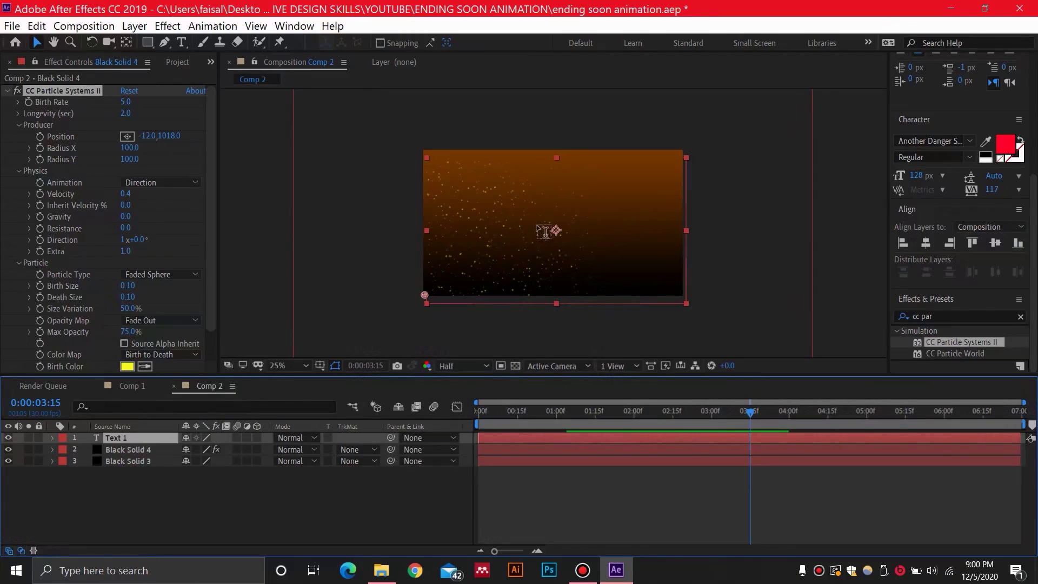
text(s)
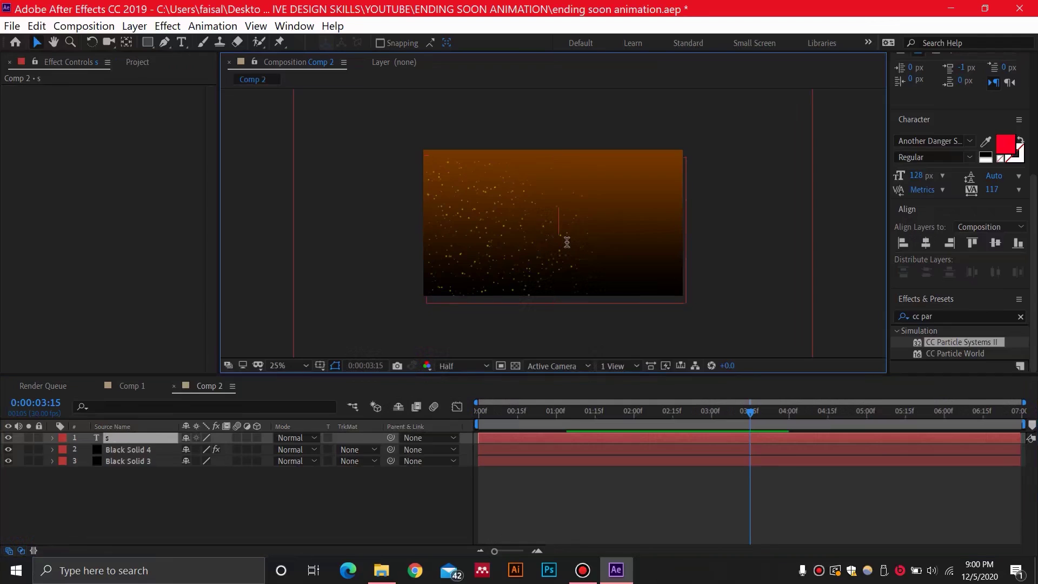
key(ctrl+t)
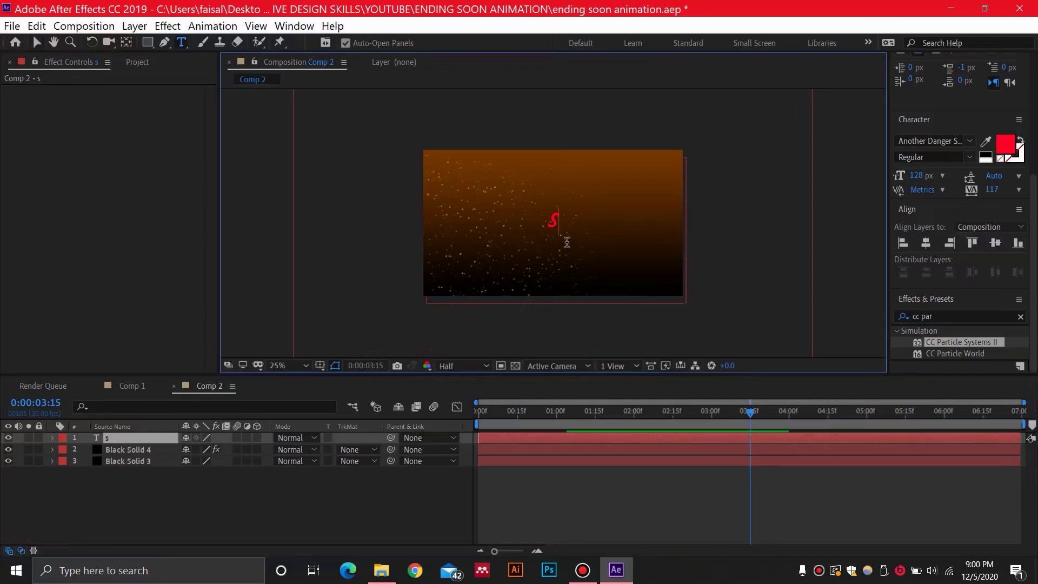
key(BackSpace)
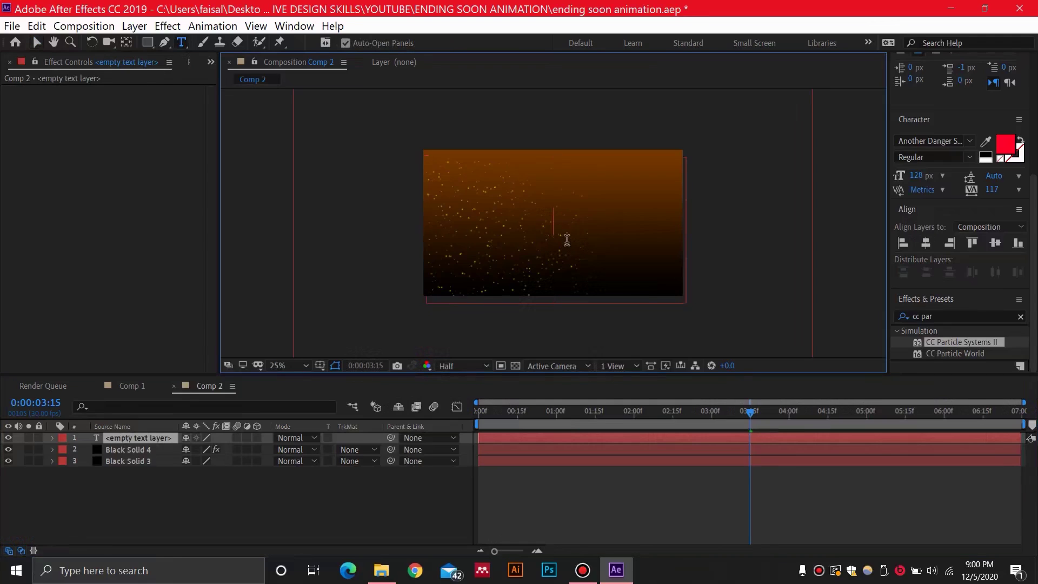
text(S)
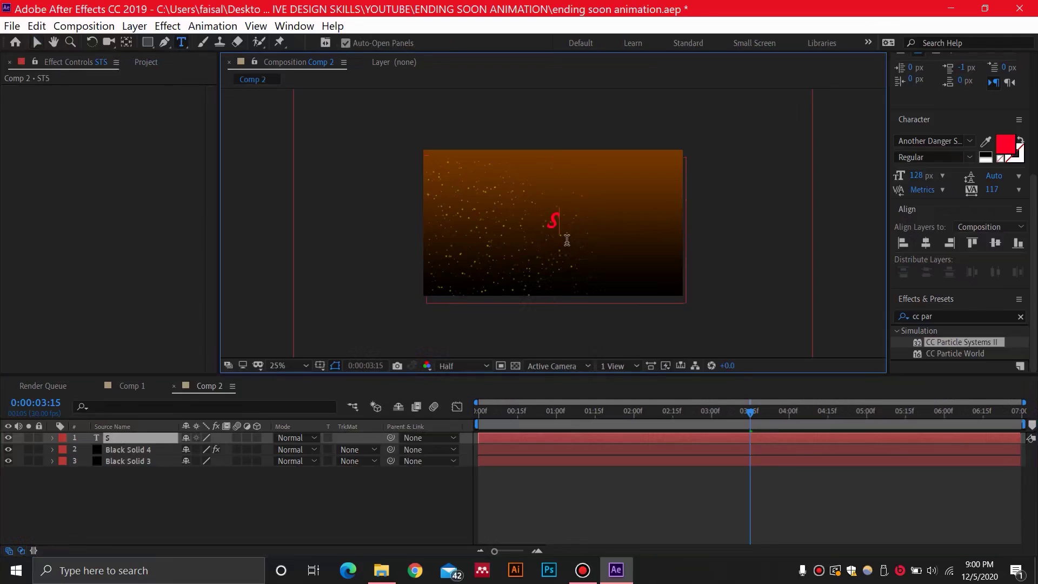
text(TREA)
key(BackSpace)
key(BackSpace)
key(BackSpace)
key(BackSpace)
key(BackSpace)
Enter ENDING SOON as the text layer's content.
text(ENGIN)
key(BackSpace)
key(BackSpace)
key(BackSpace)
text(DING SOON)
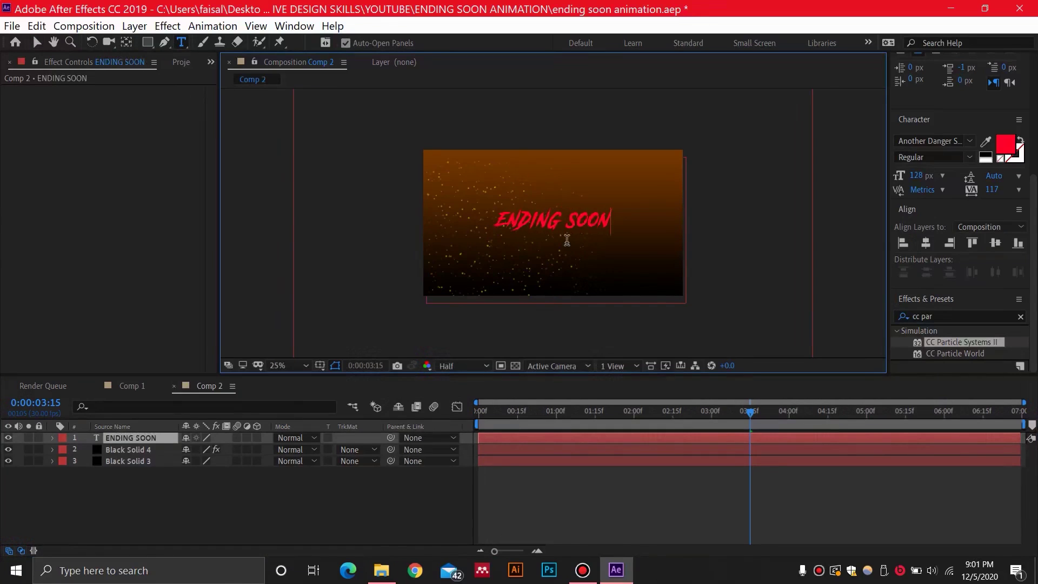
key(KP_Enter)
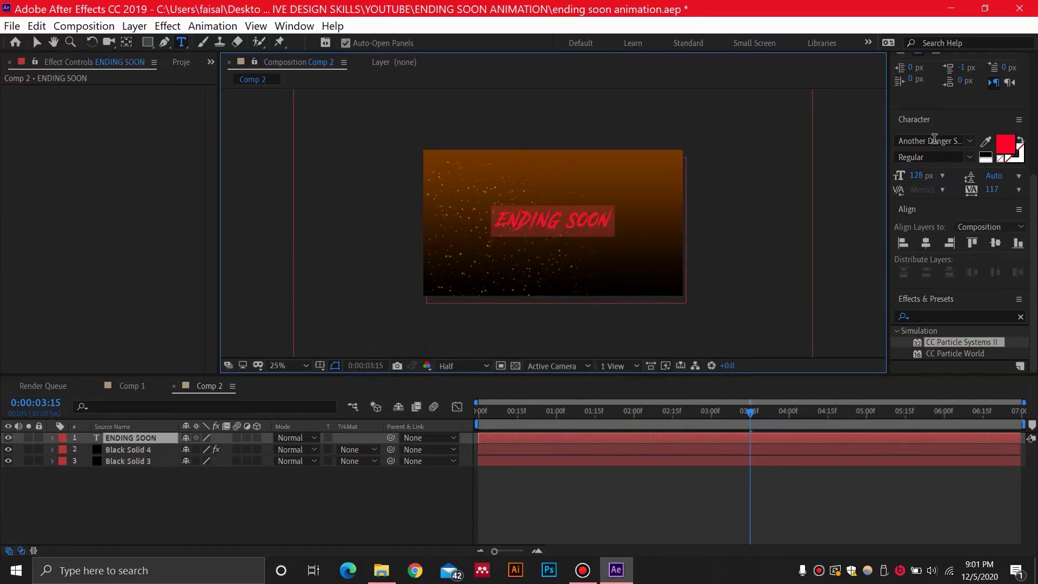
Set the ENDING SOON text to Jersey Sharp at 139 px and centre it horizontally and vertically in the composition.
click(934, 139)
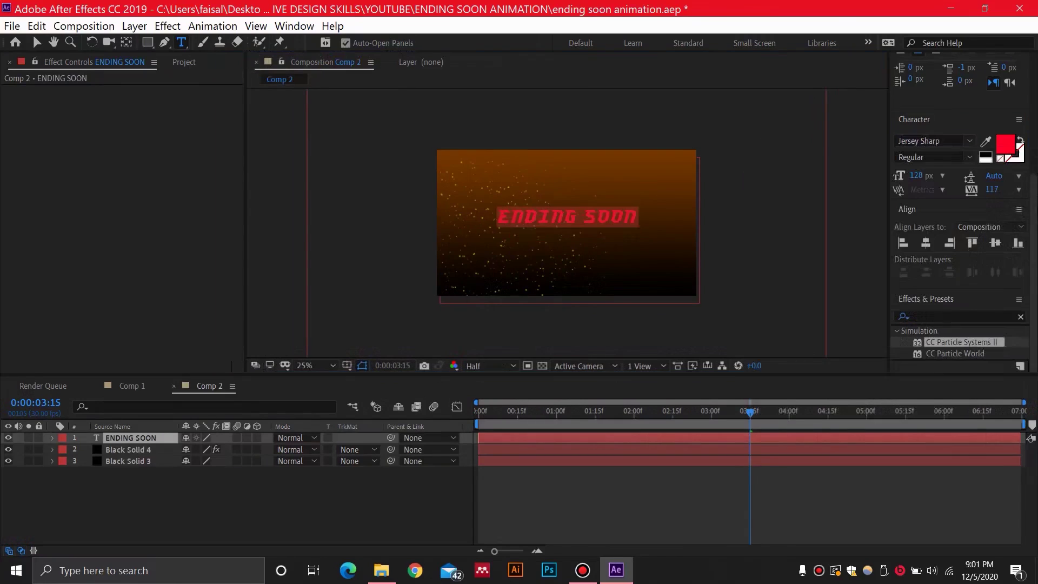
drag(916, 176, 931, 175)
click(925, 243)
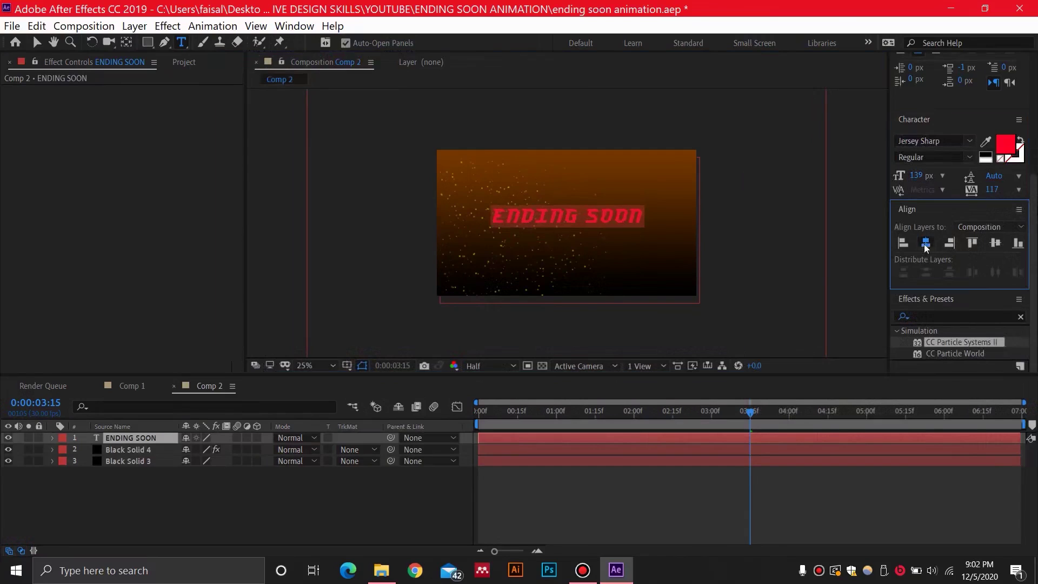
click(996, 243)
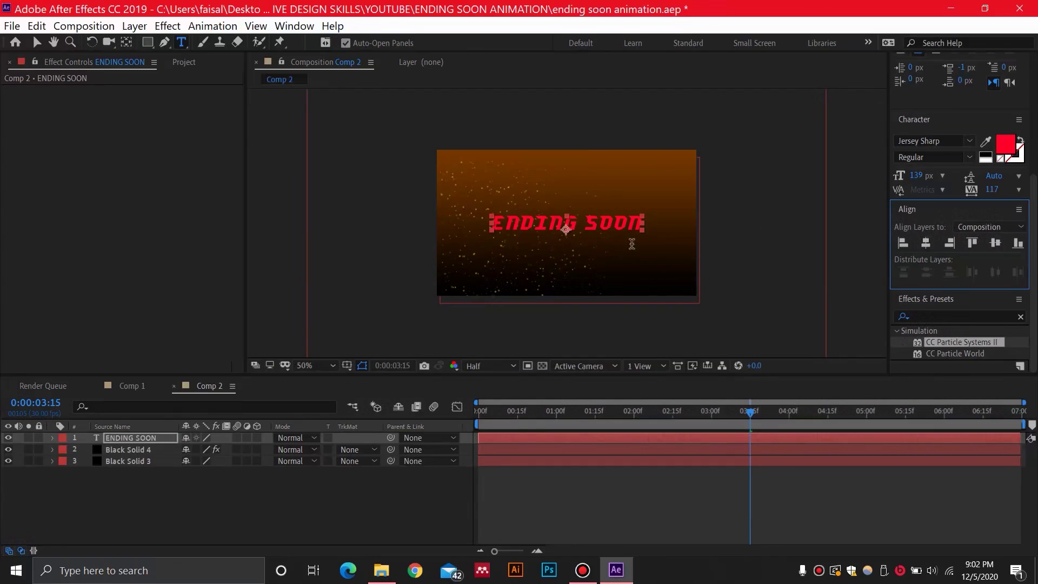
key(period)
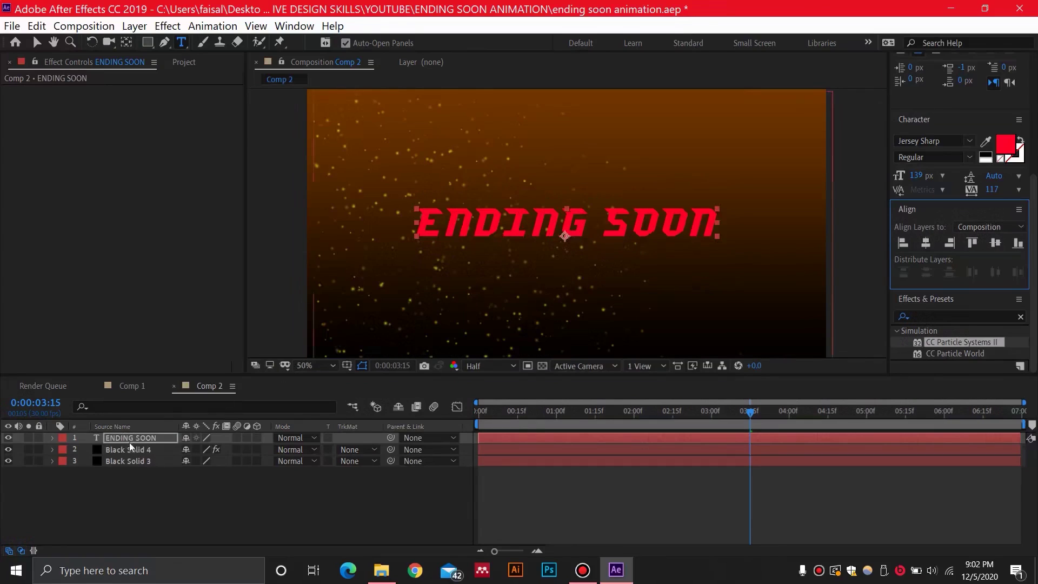
Add a Gradient Overlay layer style to the ENDING SOON text and expand its settings.
click(134, 28)
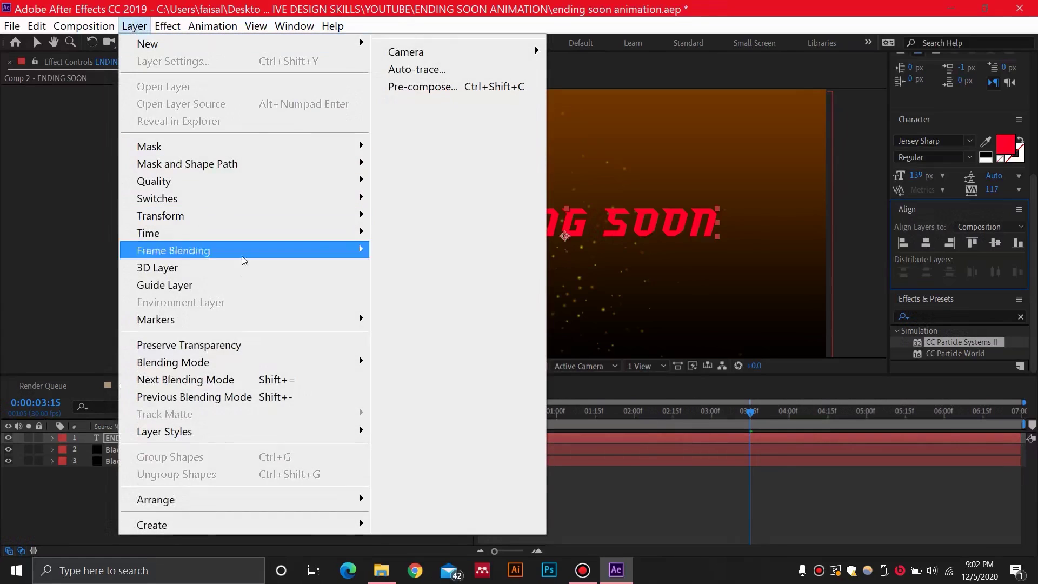
mouse_move(306, 429)
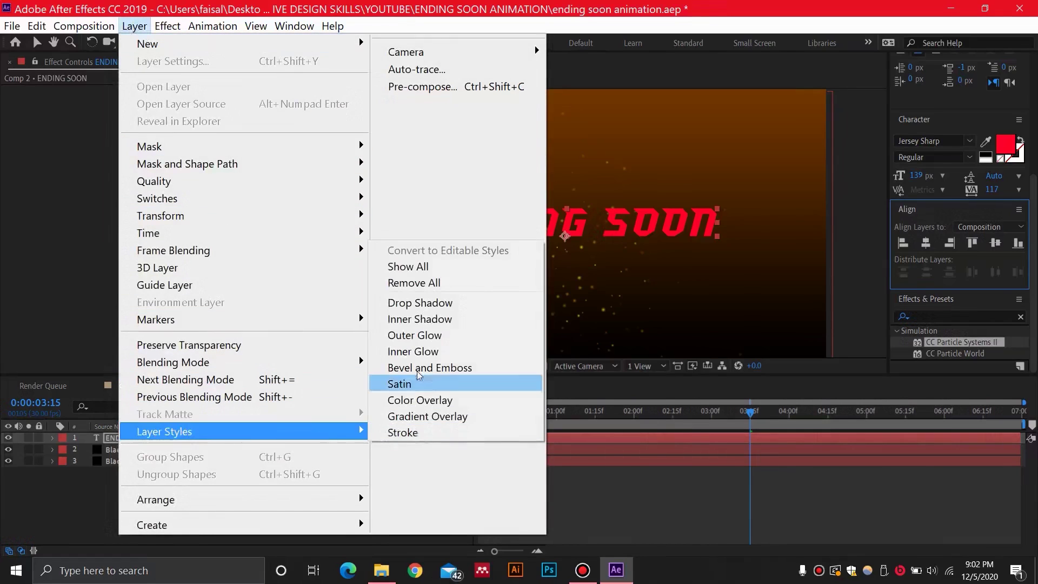
click(448, 420)
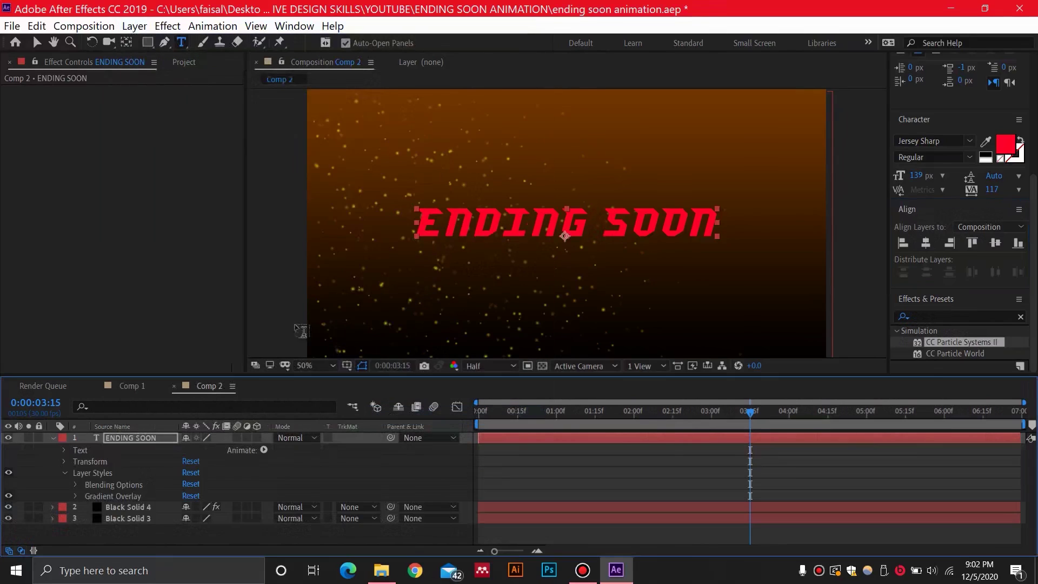
click(75, 495)
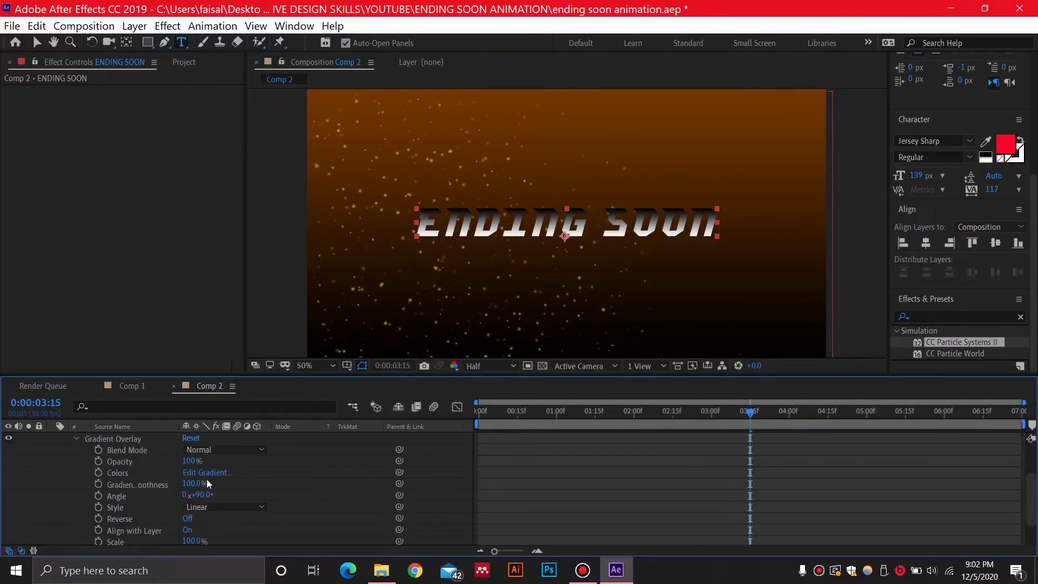
Set the text's overlay gradient to run from yellow FFE800 at 0% to orange FF9600 at 100%.
click(203, 475)
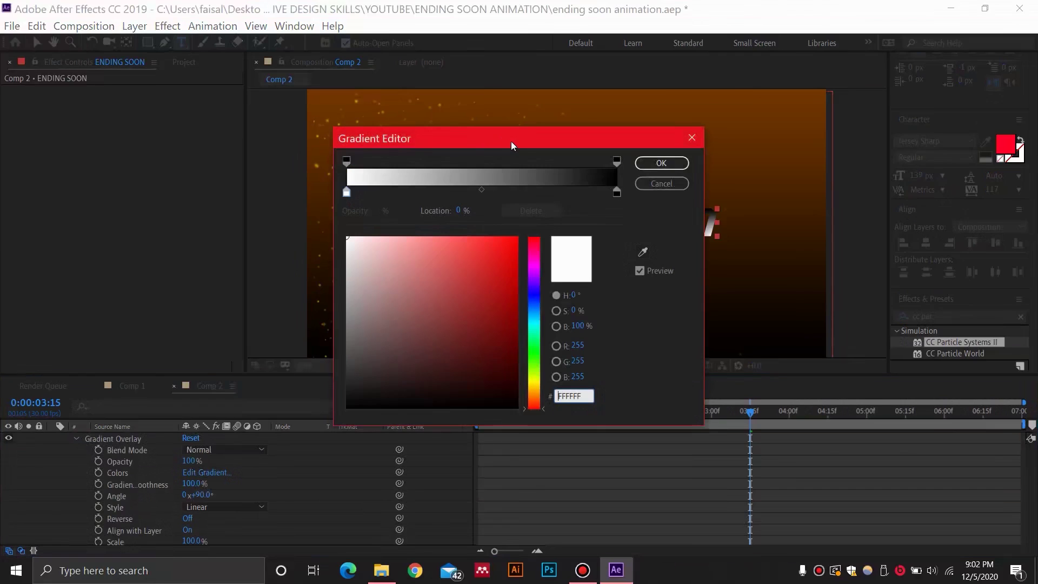
drag(511, 141, 202, 123)
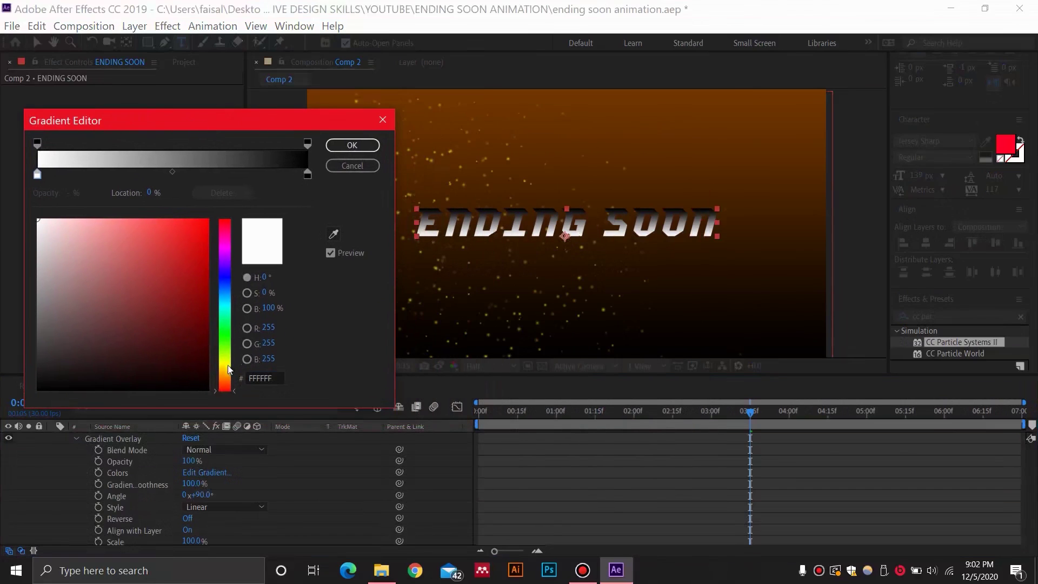
click(228, 369)
drag(185, 326, 254, 197)
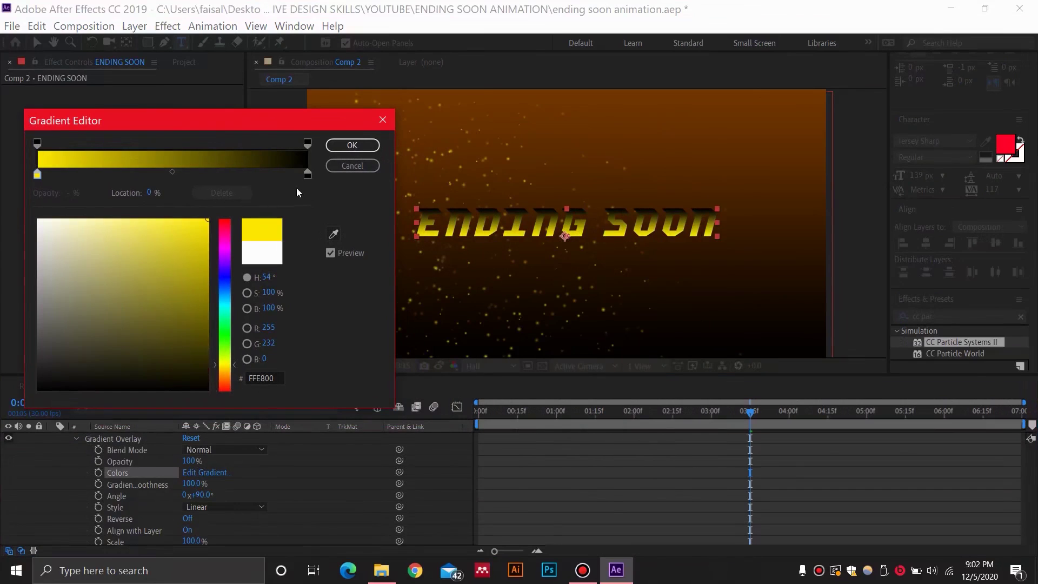
click(308, 174)
click(225, 374)
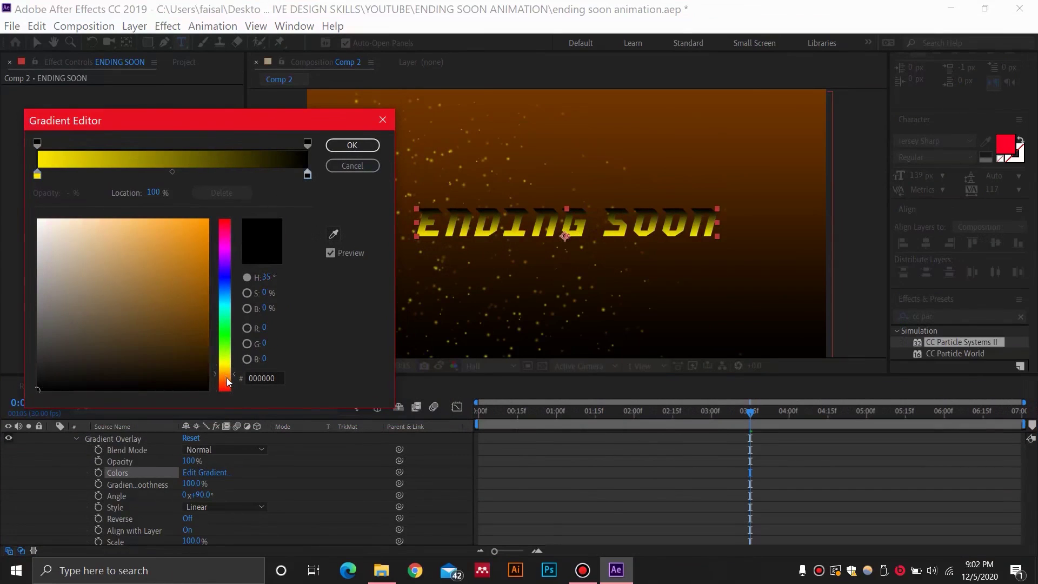
drag(188, 326, 241, 198)
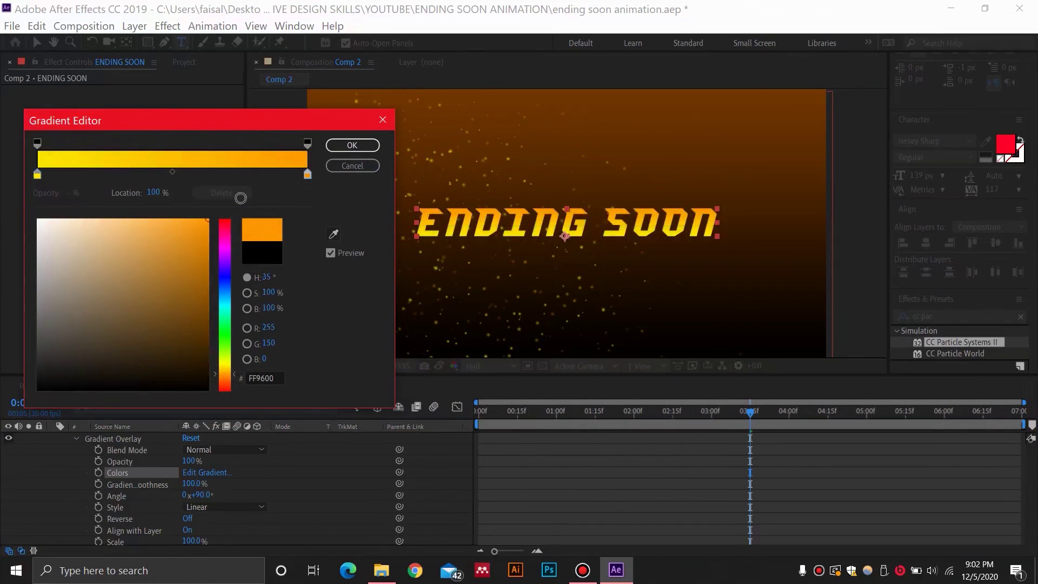
click(336, 149)
key(comma)
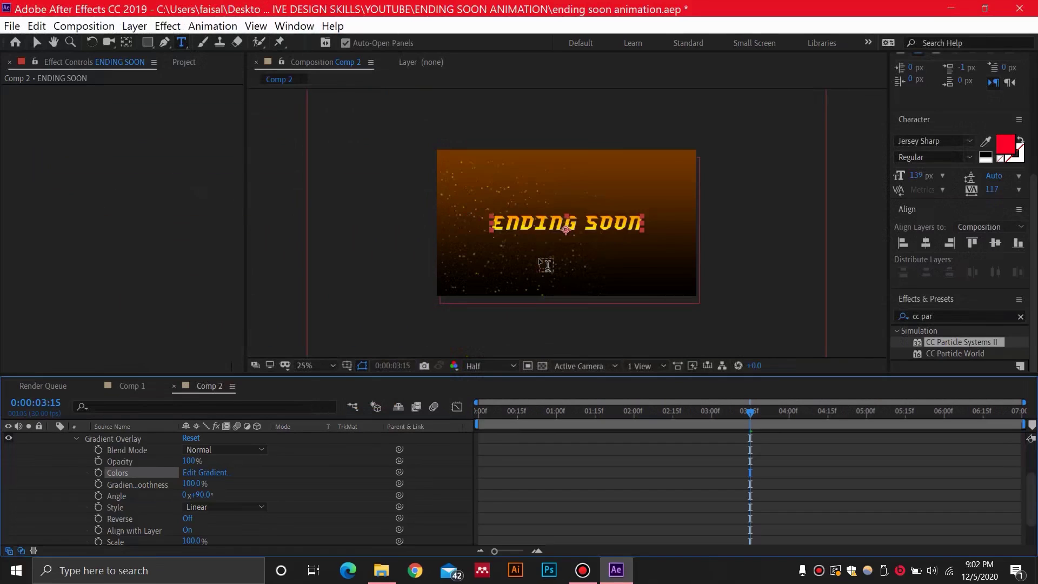
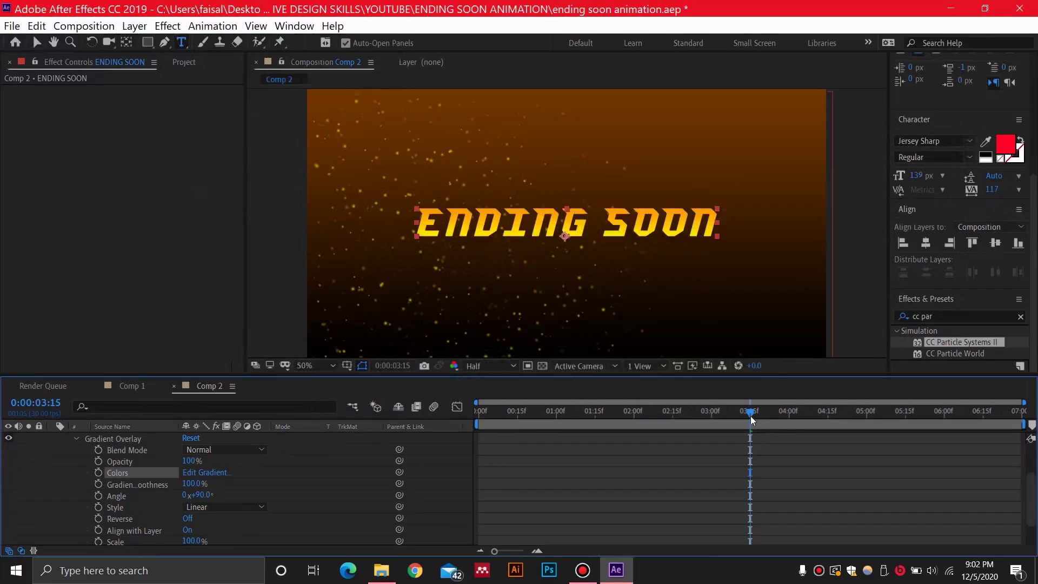
Preview the composition from its first frame to check the gradient title with the particles.
key(Home)
key(space)
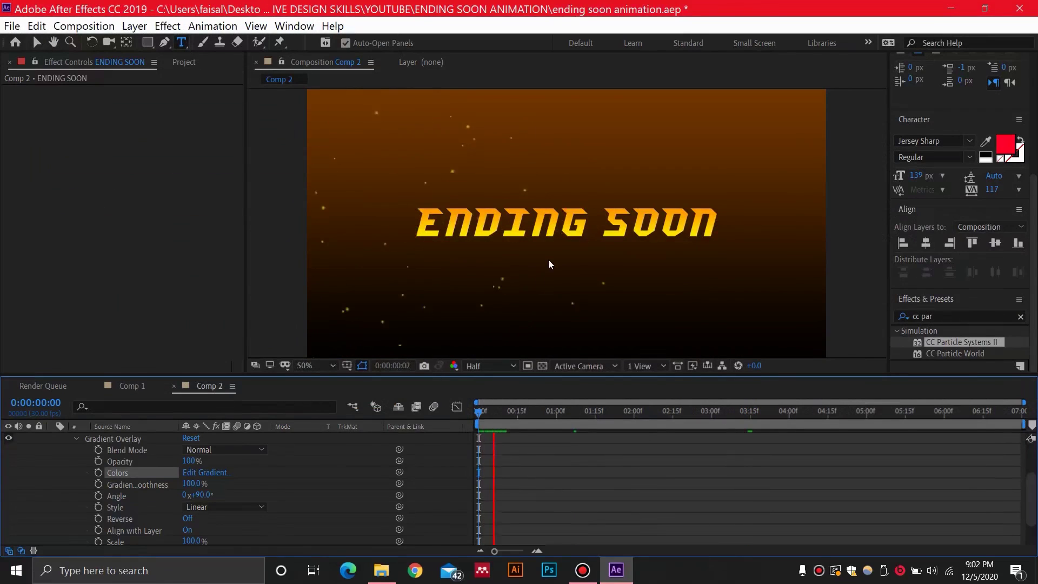
key(comma)
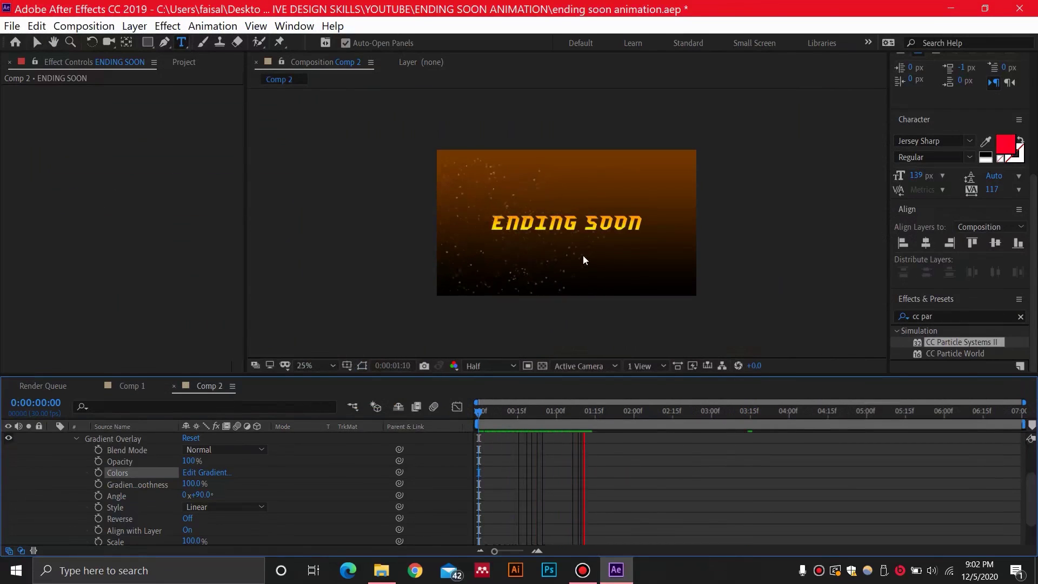
key(space)
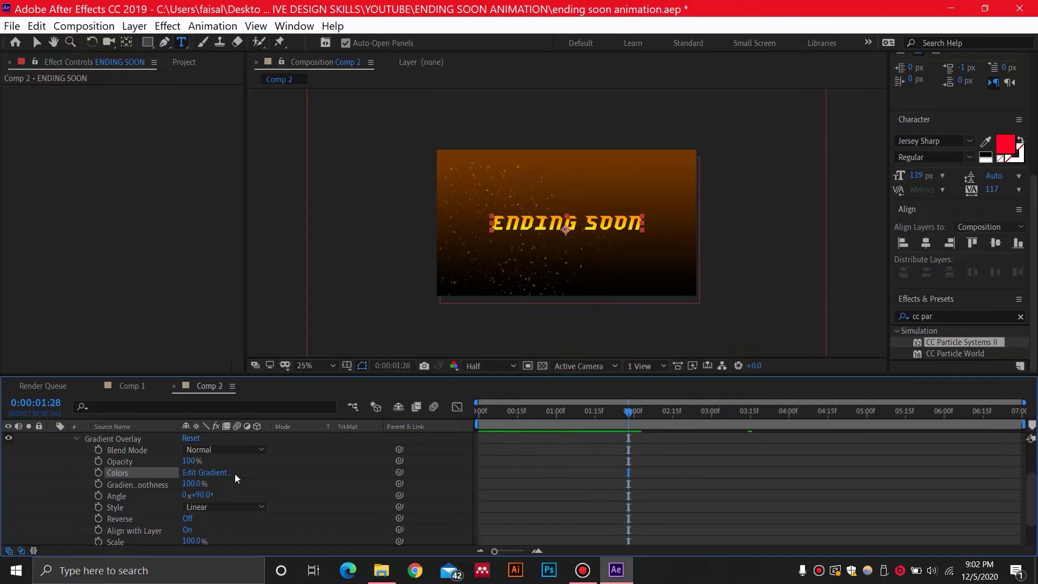
scroll(211, 476, up, 3)
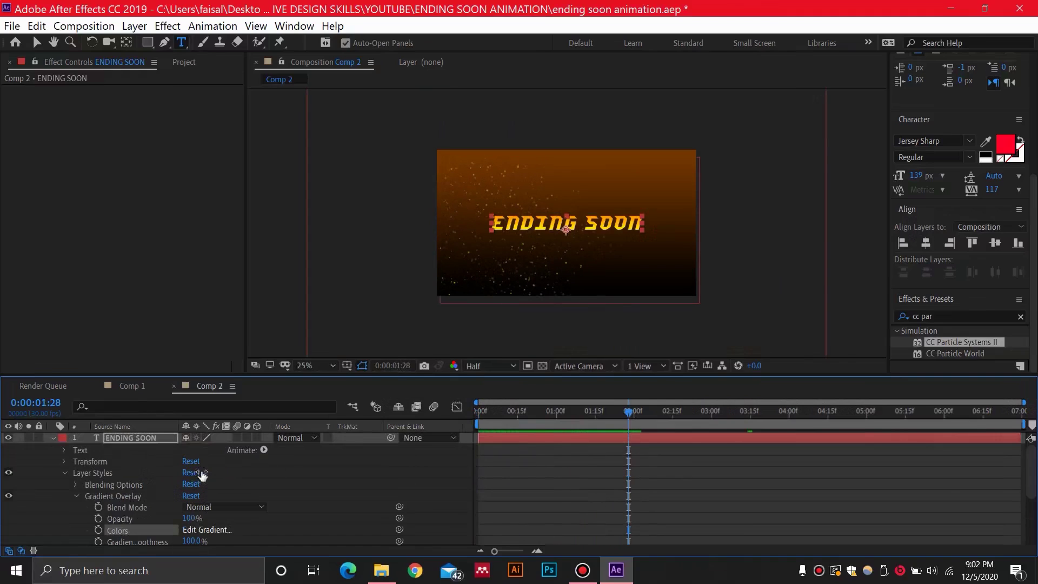
Collapse the text layer's properties, return to 0:00:00:00 and search the effects and presets for pike.
click(53, 439)
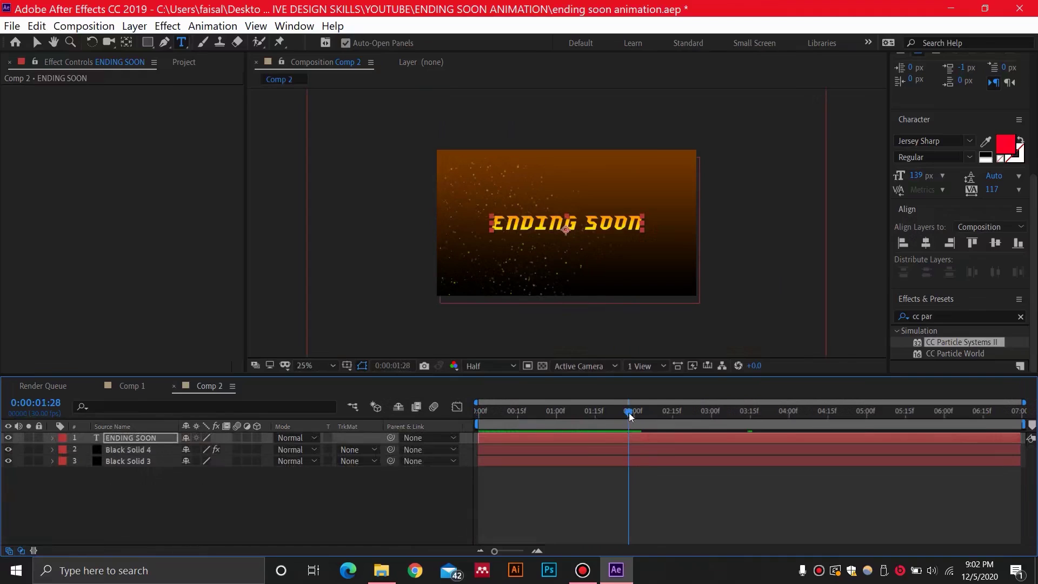
drag(629, 413, 478, 416)
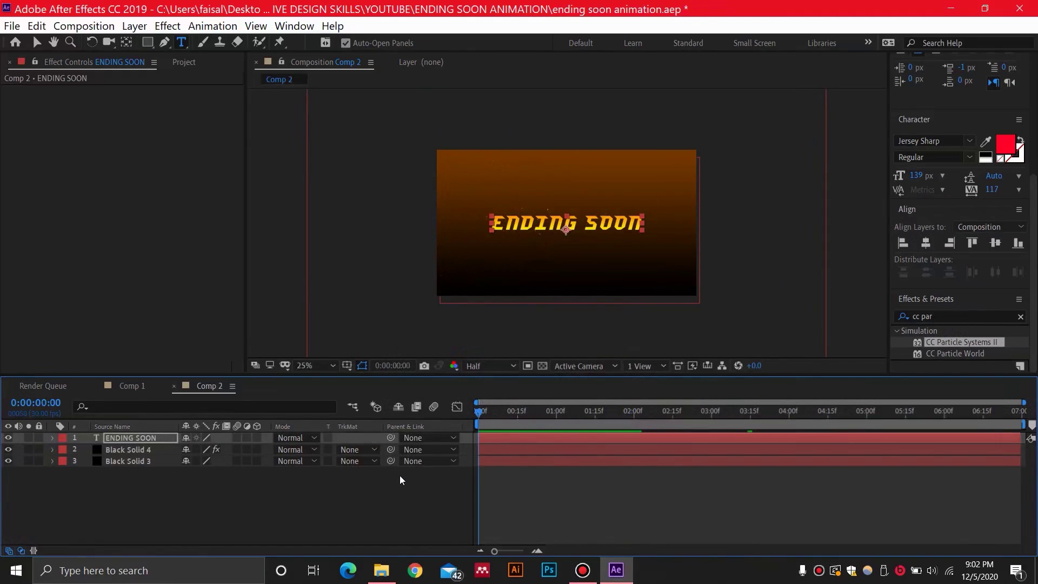
click(962, 318)
key(BackSpace)
click(945, 317)
text(cc par)
key(BackSpace)
key(BackSpace)
key(BackSpace)
key(BackSpace)
key(BackSpace)
key(BackSpace)
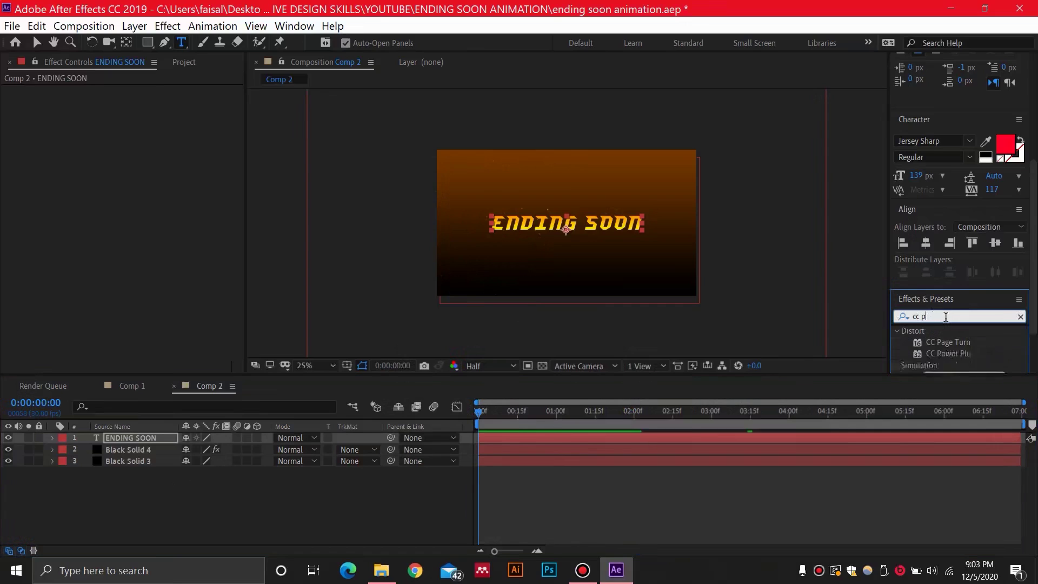
text(pike)
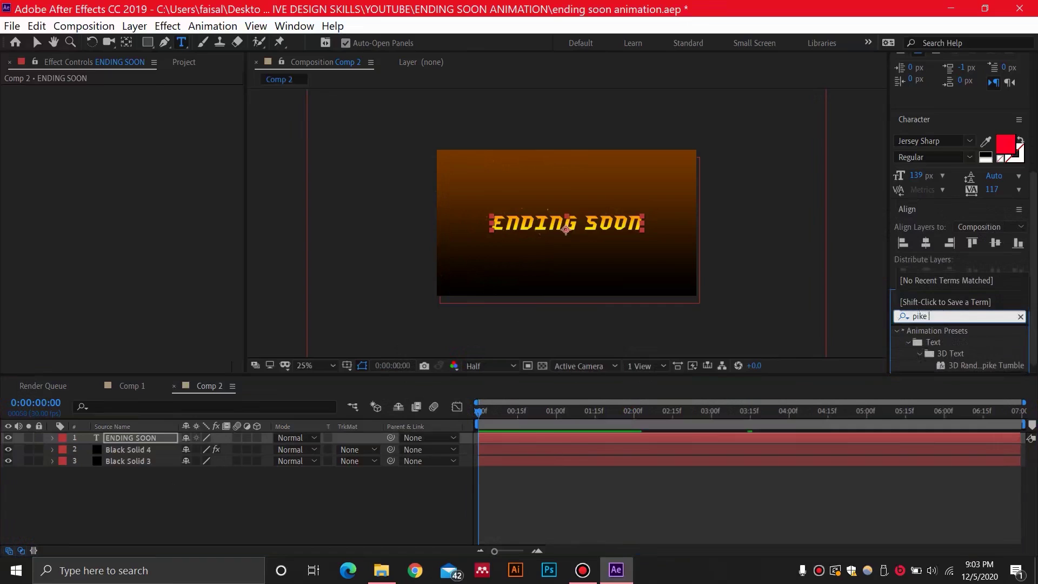
Apply the 3D Random Spike Tumble animation preset to the ENDING SOON text layer at the start of the composition.
click(969, 366)
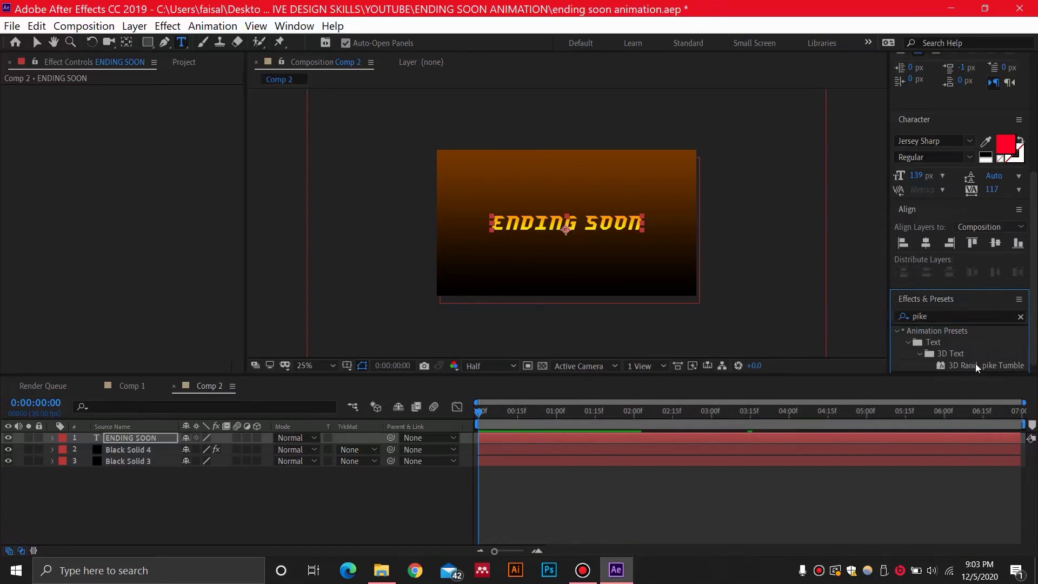
key(Return)
click(270, 422)
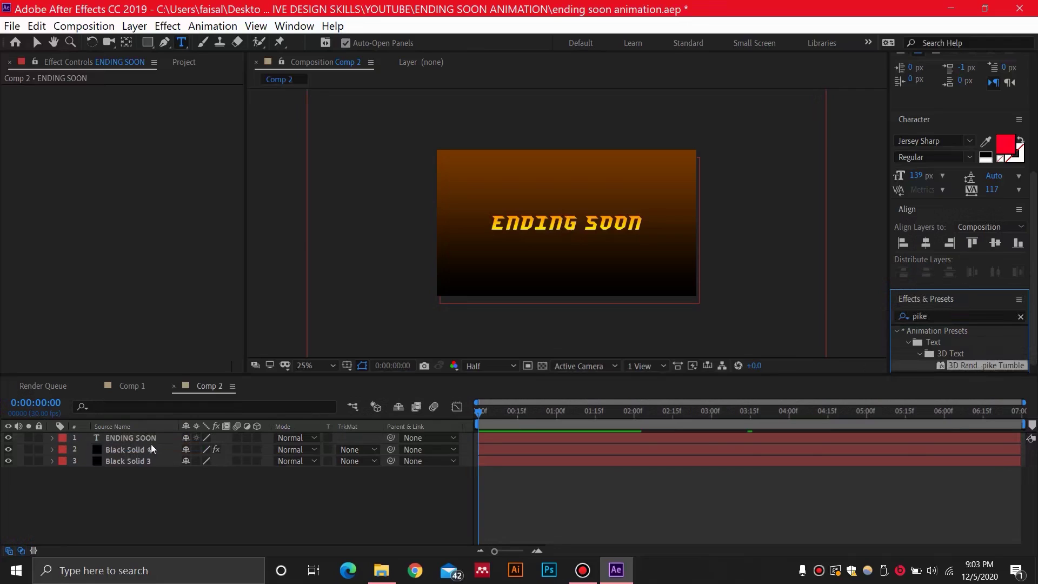
click(525, 265)
key(v)
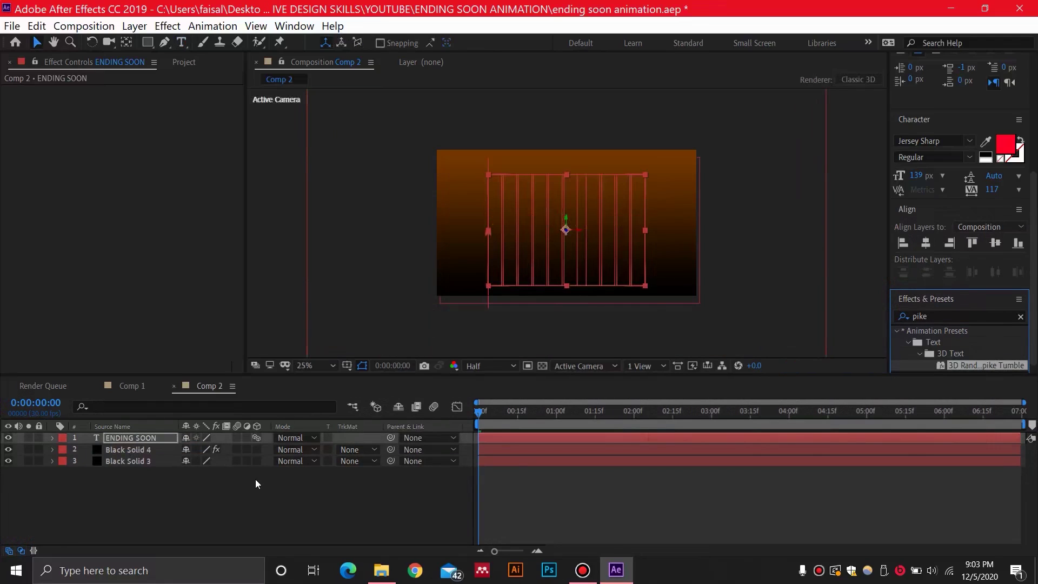
Preview the tumbling title, lower the preview resolution to Third and replay it from the start.
key(space)
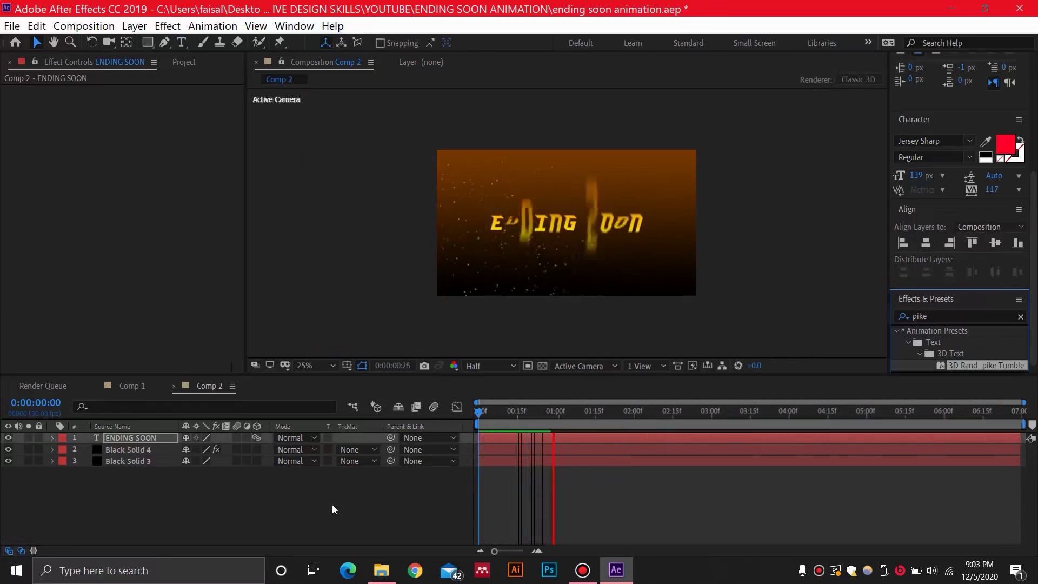
key(space)
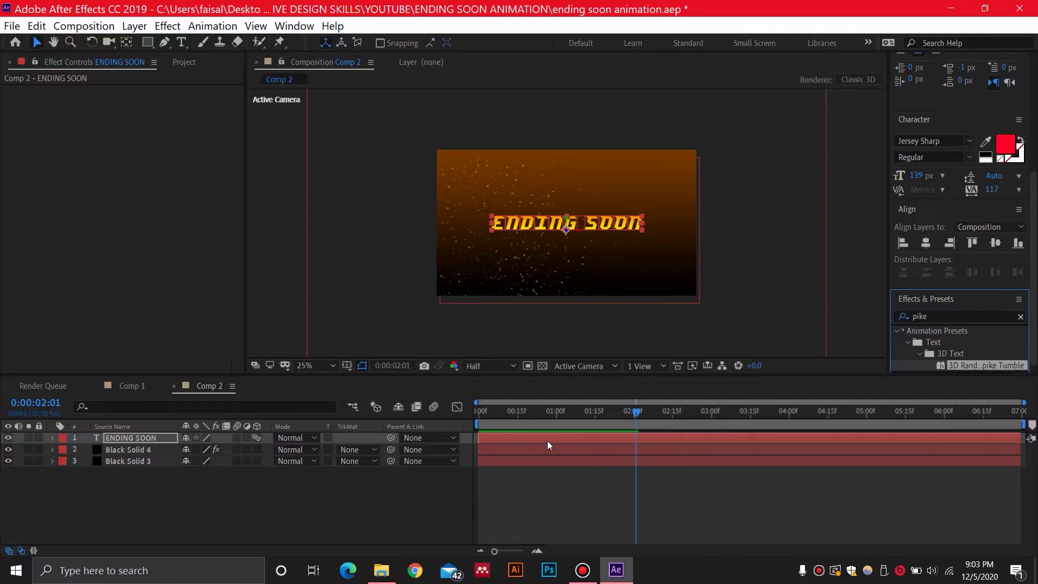
click(495, 366)
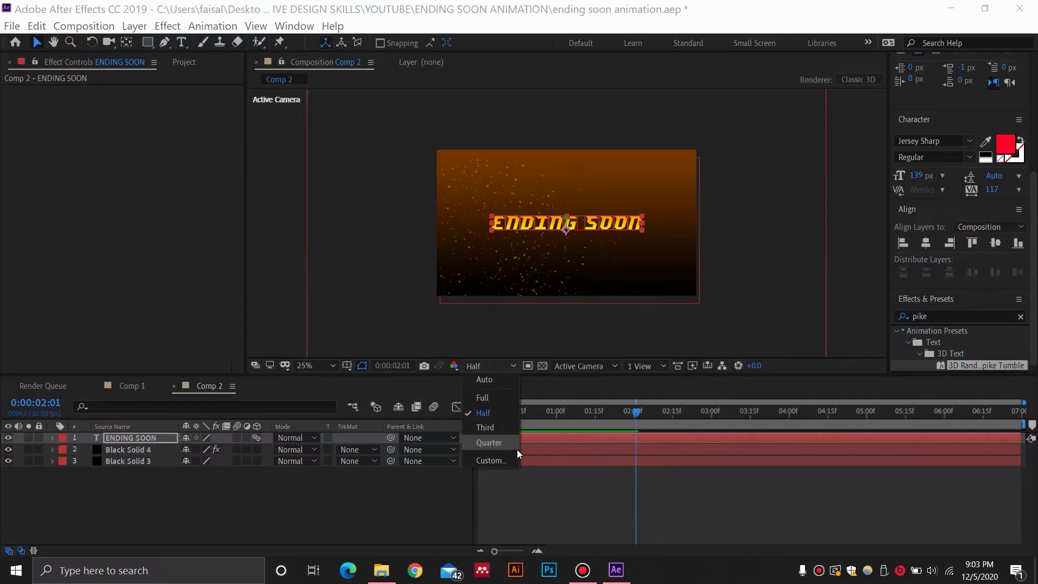
click(500, 429)
drag(638, 412, 464, 409)
key(space)
Reveal the text layer's keyframes, move the final Range Selector Offset keyframe to about 0:00:01:14 and preview the faster reveal.
click(176, 440)
key(u)
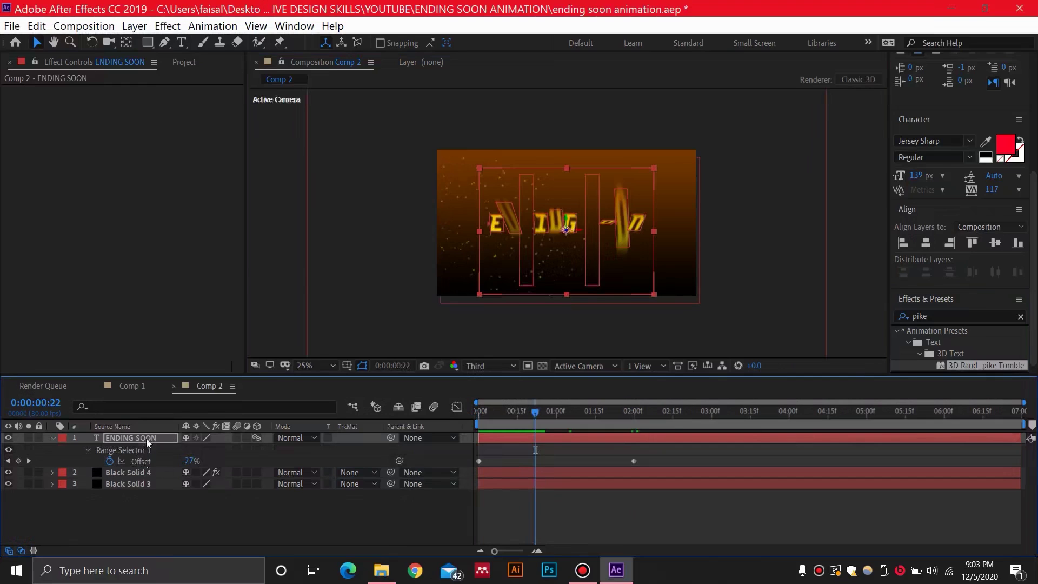
drag(554, 465, 651, 458)
drag(529, 470, 463, 468)
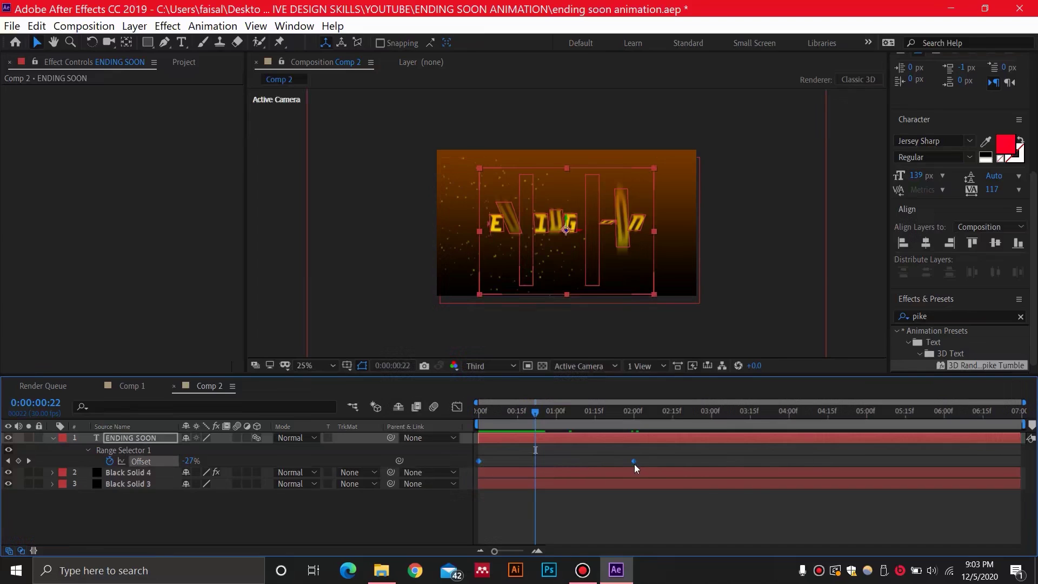
mouse_move(634, 461)
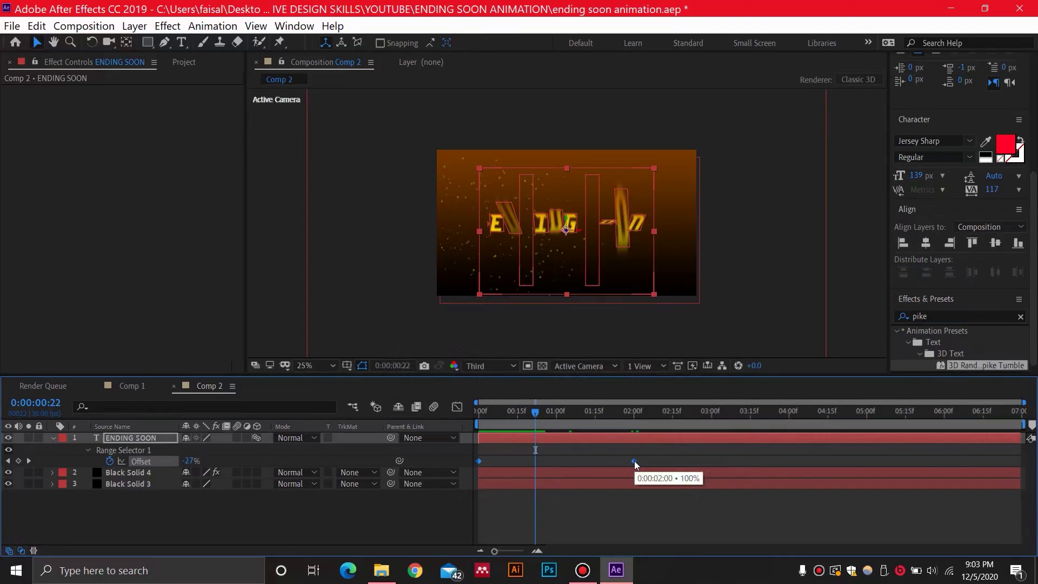
drag(634, 460, 592, 460)
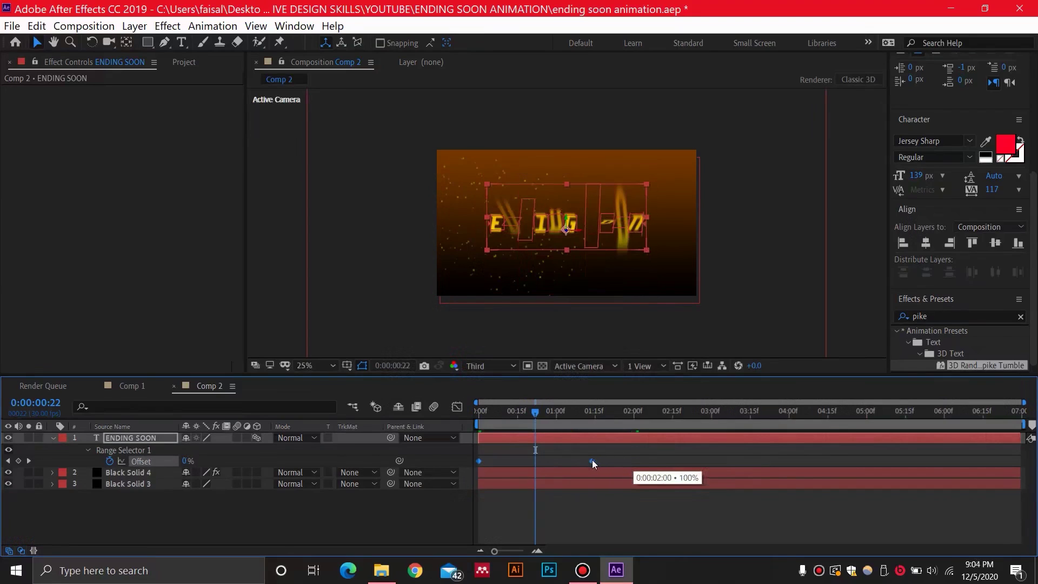
key(space)
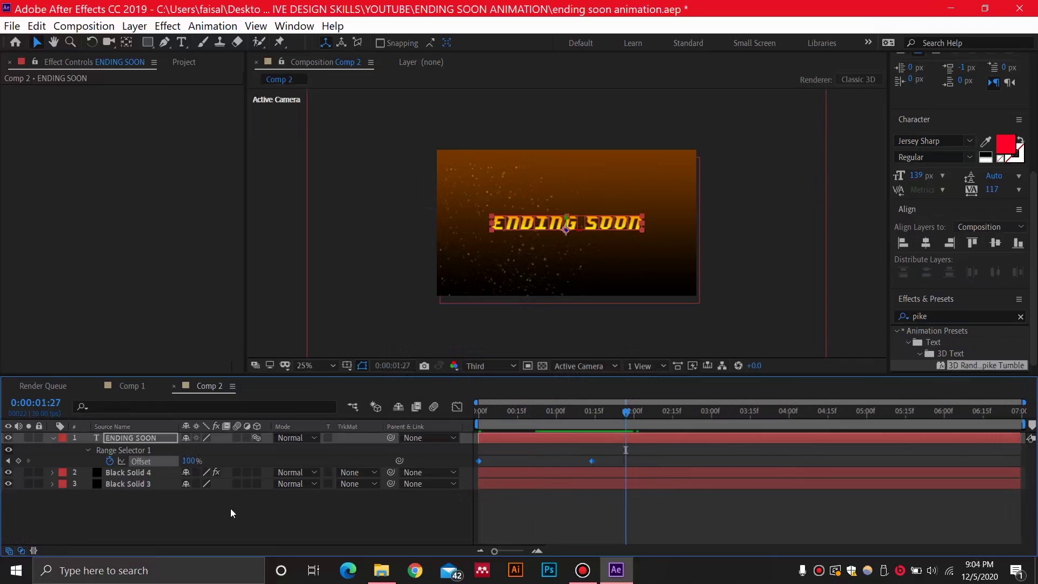
Show the ENDING SOON layer's Opacity and Scale properties and set a 100% Scale keyframe at 0:00:01:11.
key(shift+t)
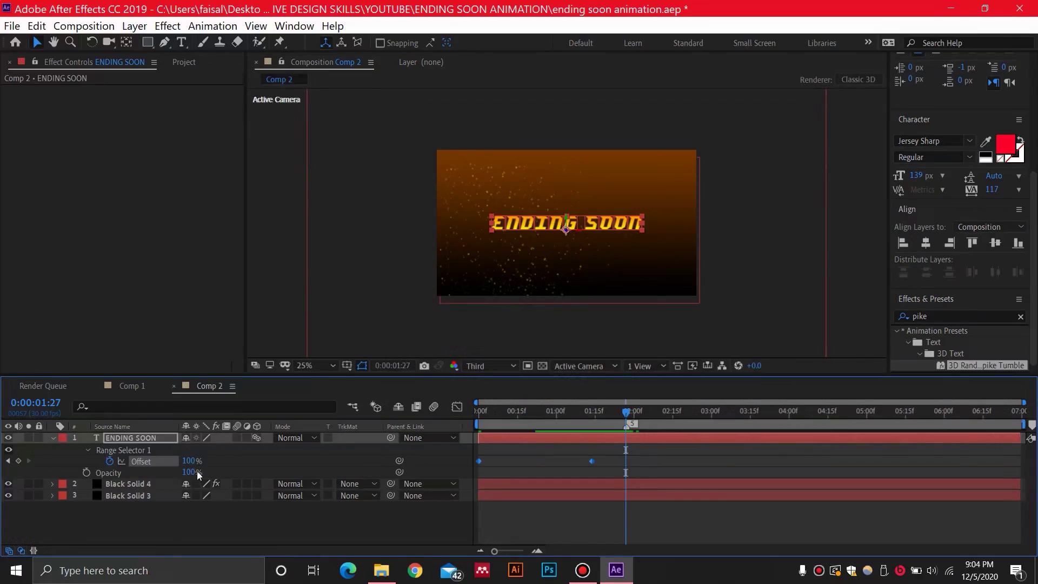
key(shift+s)
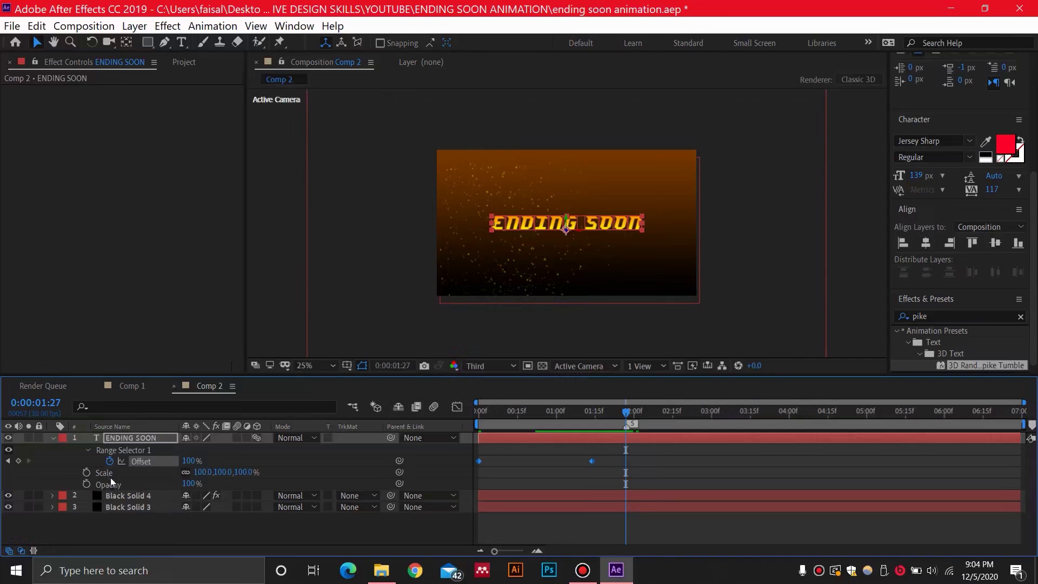
drag(627, 413, 587, 414)
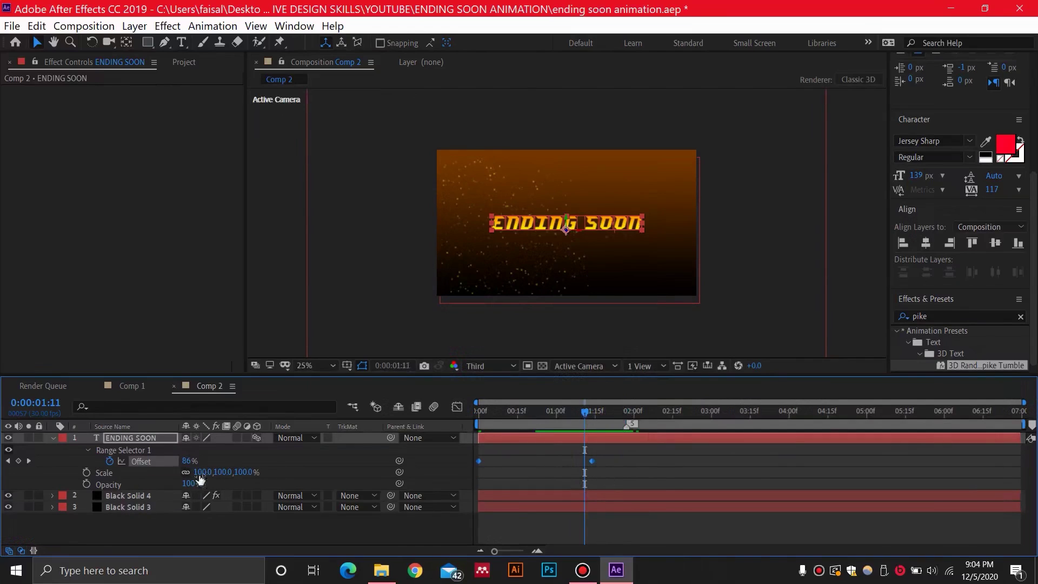
click(87, 473)
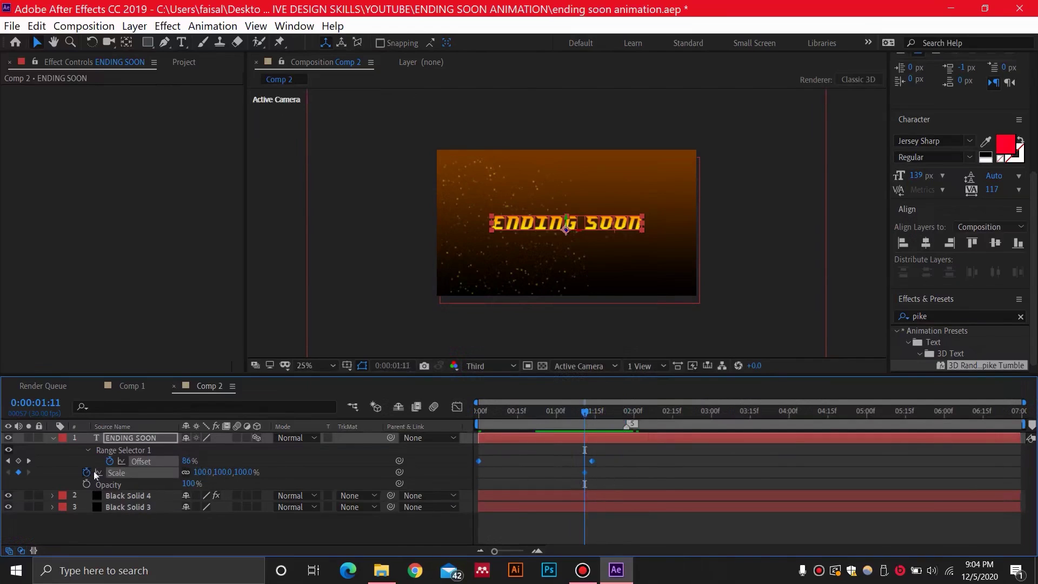
Set the ENDING SOON layer's Scale to 105% at 0:00:05:00.
drag(585, 412, 867, 412)
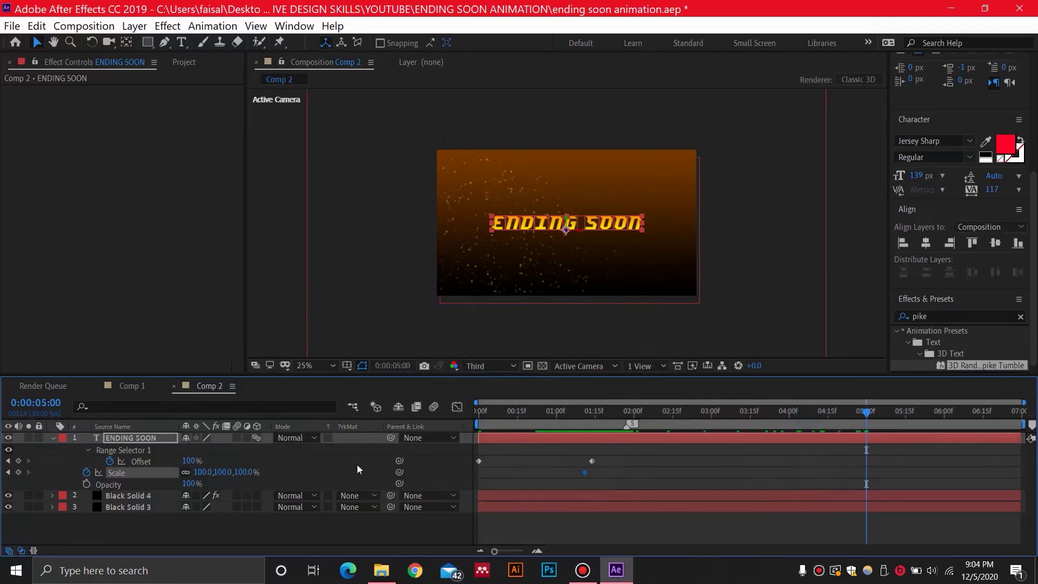
click(202, 472)
text(10t5)
key(Return)
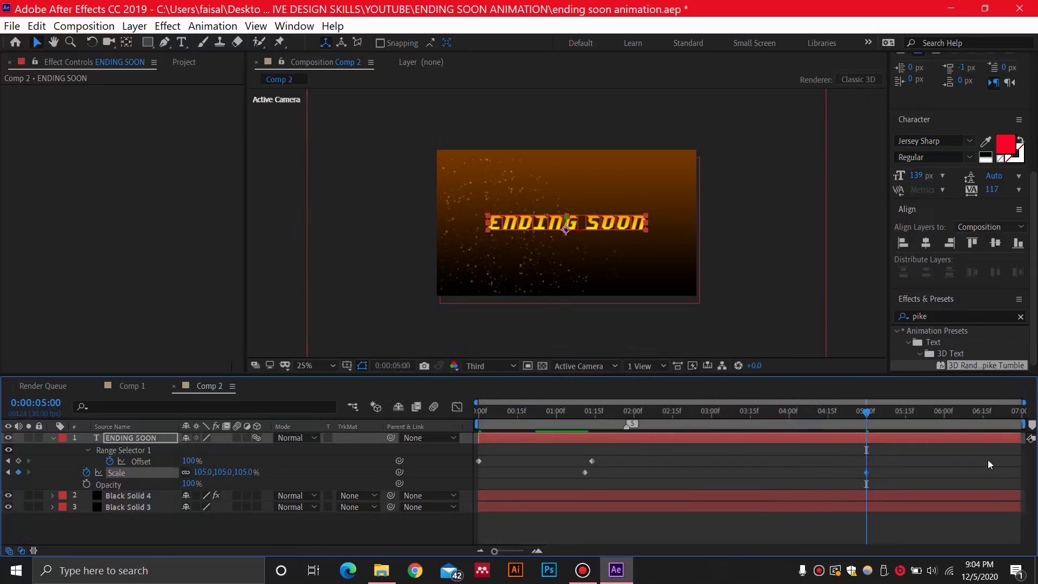
Preview the title's gradual scale-up, enlarge the composition view to 50% and replay the animation.
drag(874, 406, 521, 420)
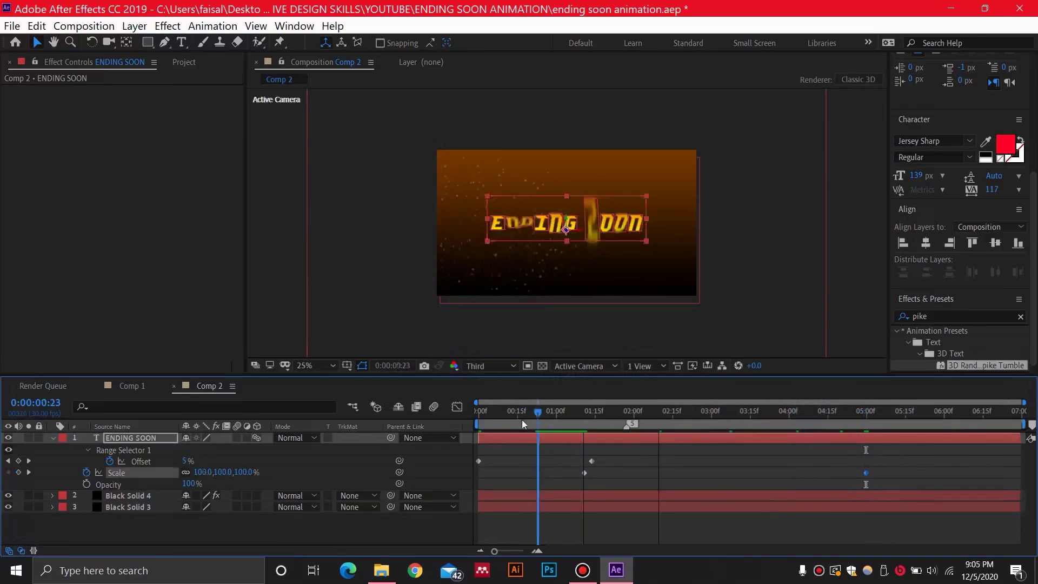
key(space)
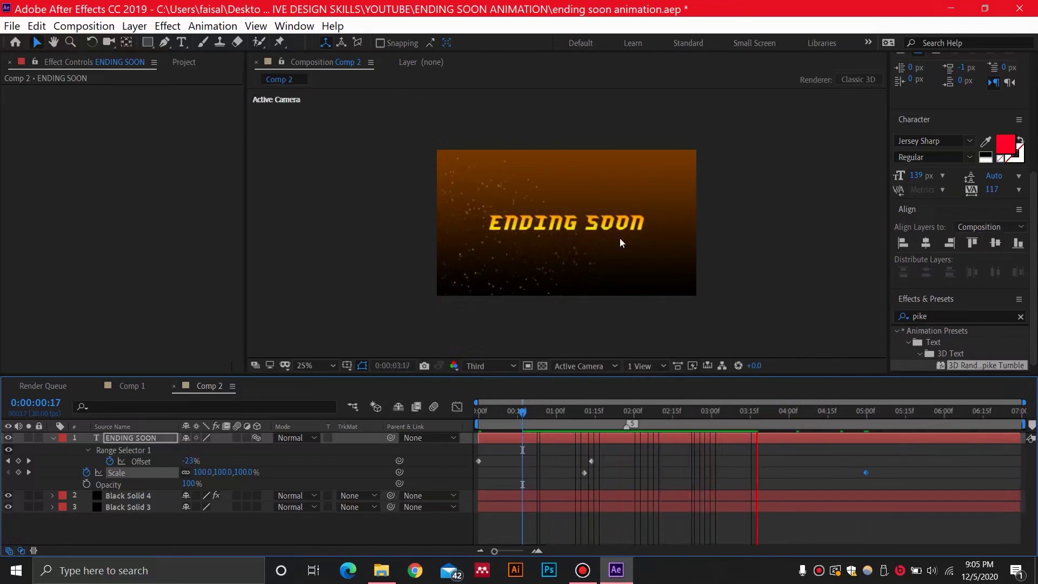
key(space)
drag(782, 419, 946, 420)
click(879, 426)
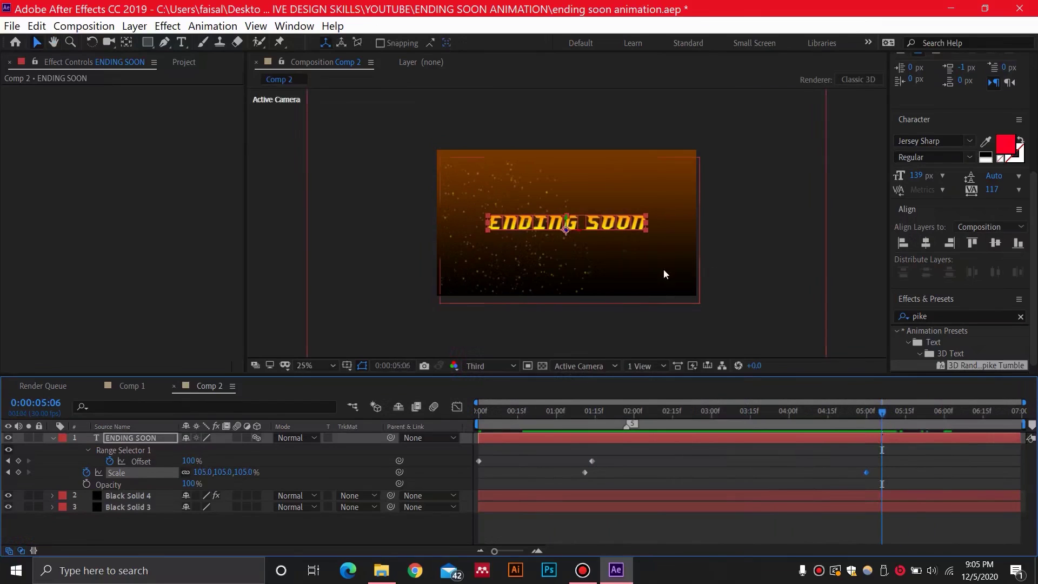
key(period)
key(period)
key(comma)
key(period)
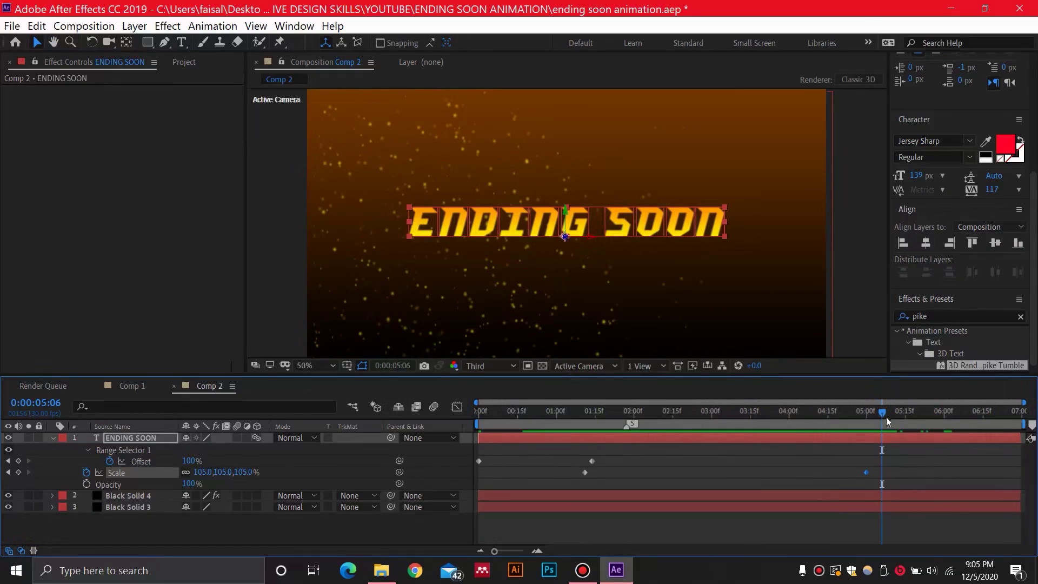
drag(992, 412, 999, 412)
key(space)
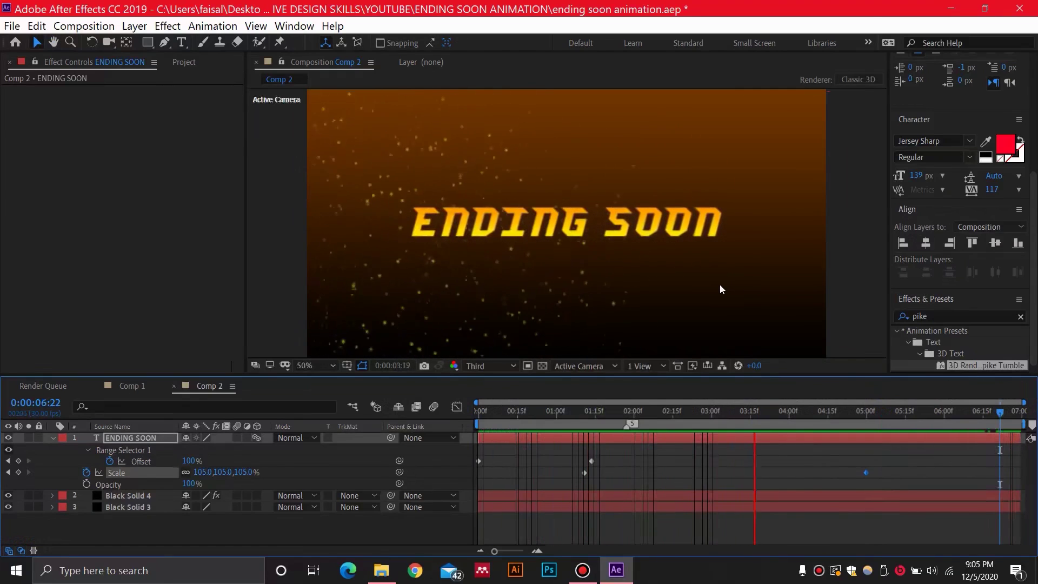
key(space)
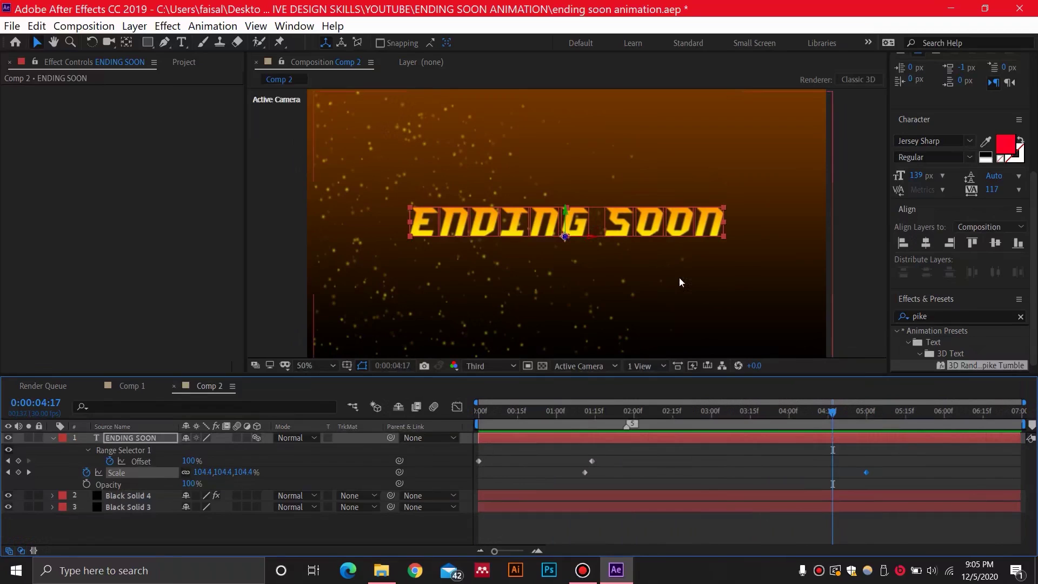
Keyframe the ENDING SOON layer's Opacity from 100% at 0:00:06:00 to 0% at 0:00:06:23 and scrub through the fade.
mouse_move(848, 412)
mouse_down()
mouse_move(880, 420)
mouse_move(855, 419)
mouse_up()
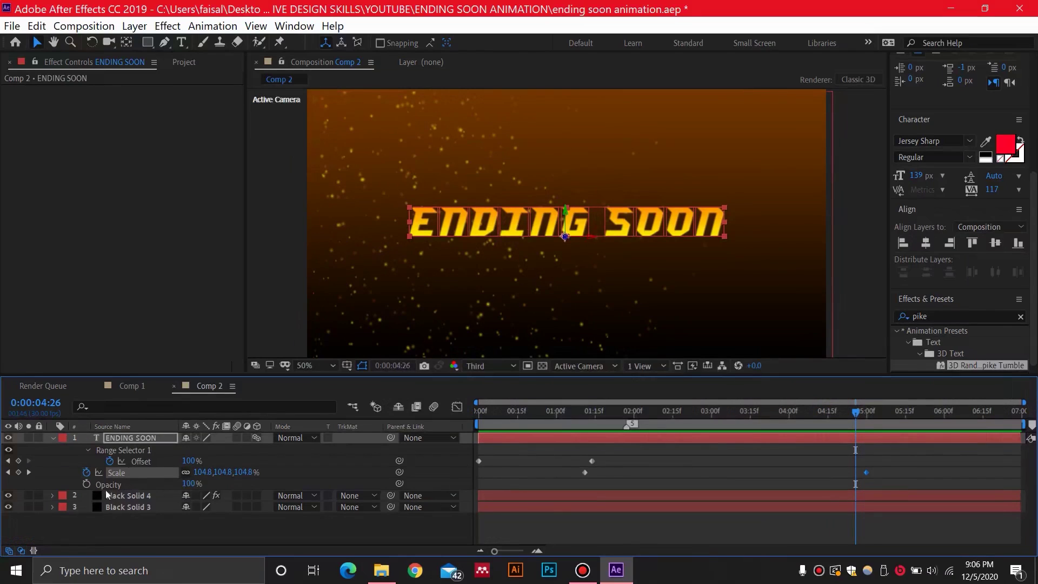
drag(855, 412, 946, 419)
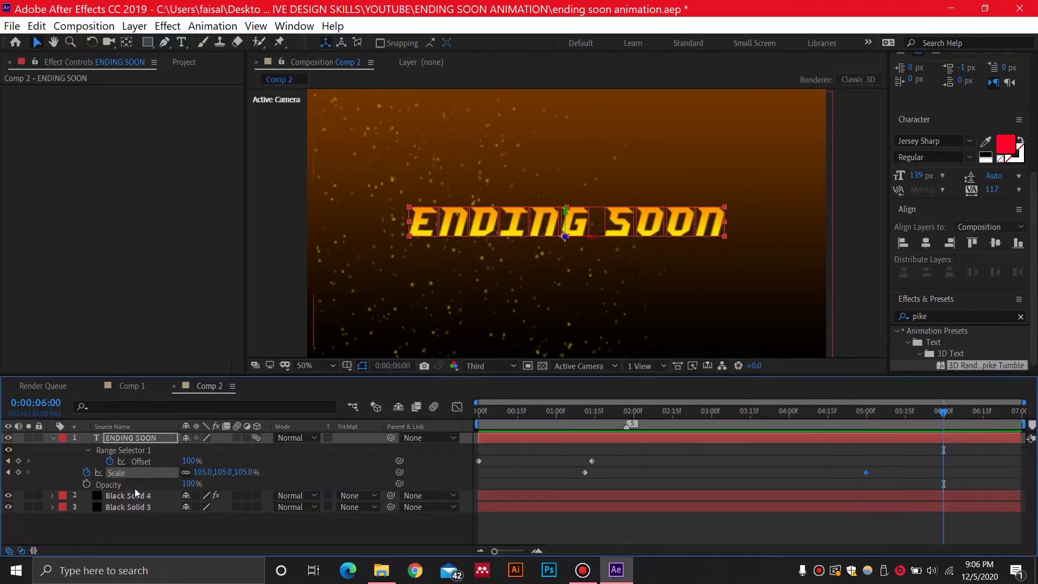
click(87, 484)
drag(993, 413, 1003, 413)
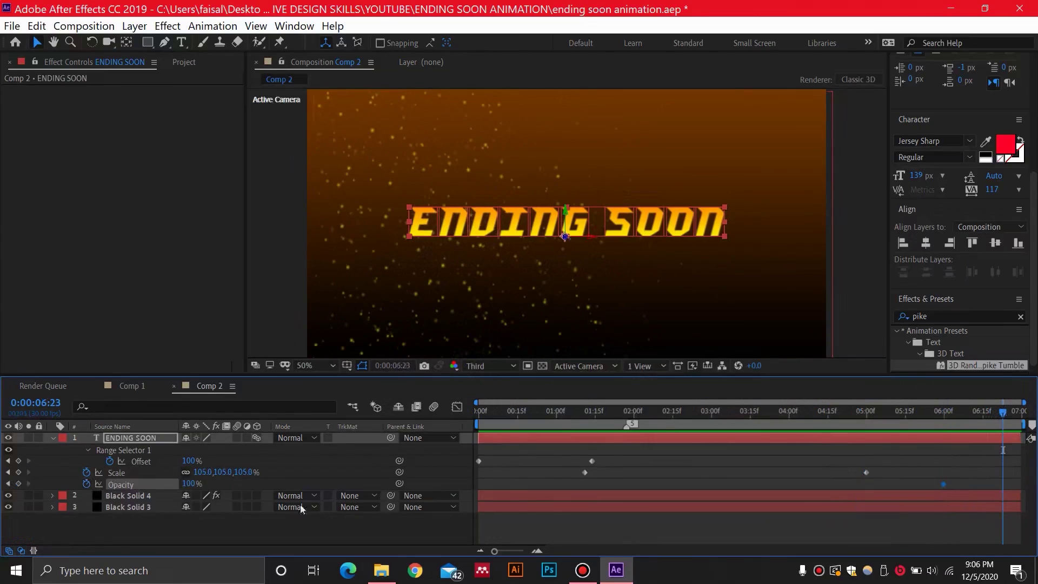
click(204, 481)
text(0)
key(Return)
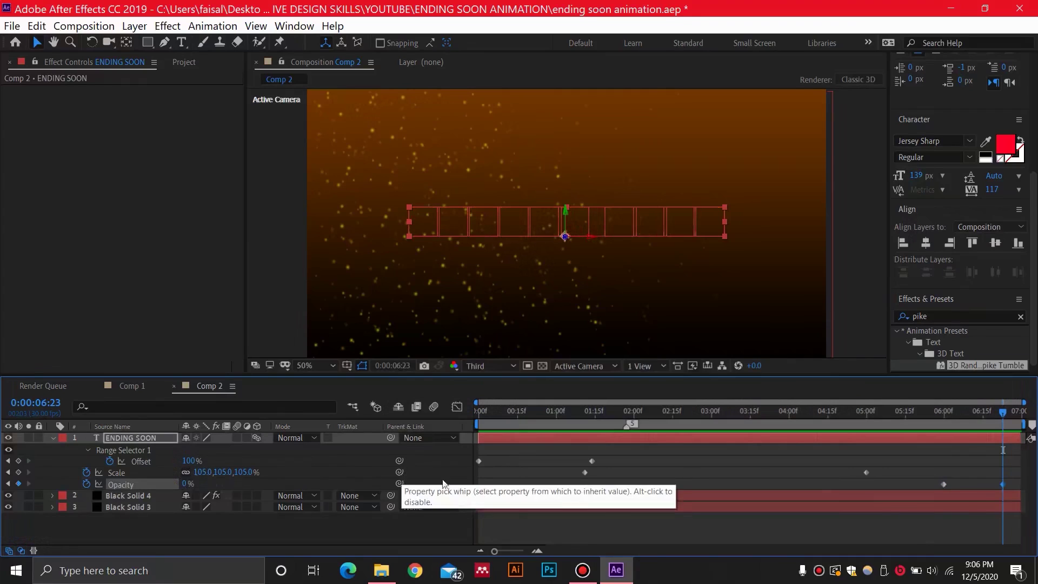
click(911, 413)
mouse_move(966, 418)
mouse_down()
mouse_move(996, 418)
mouse_move(976, 416)
mouse_up()
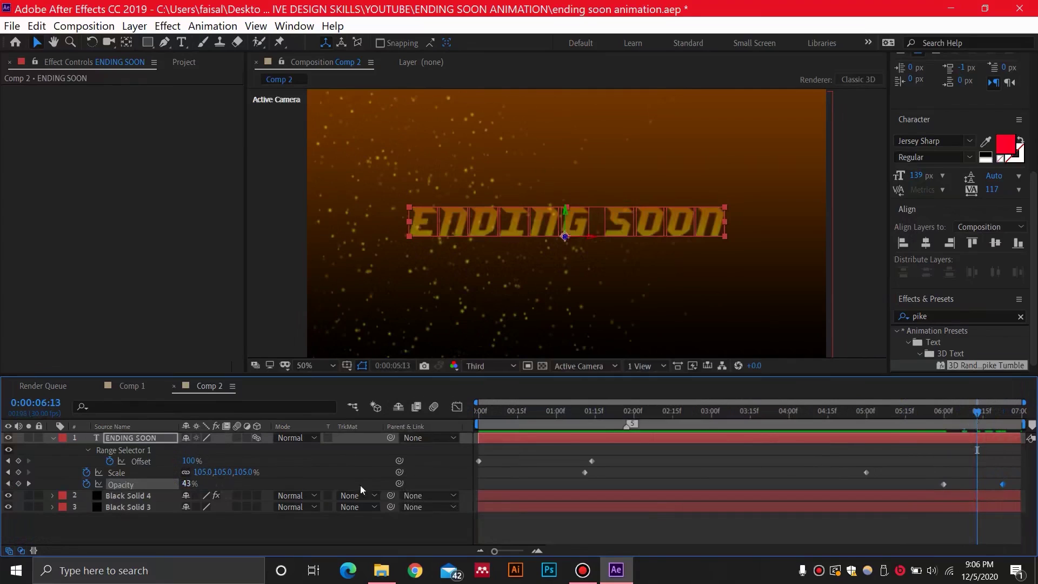
Copy the title's two Opacity keyframes to the Black Solid 4 particle layer's Opacity, starting at 0:00:06:00.
drag(1022, 487, 938, 495)
click(126, 496)
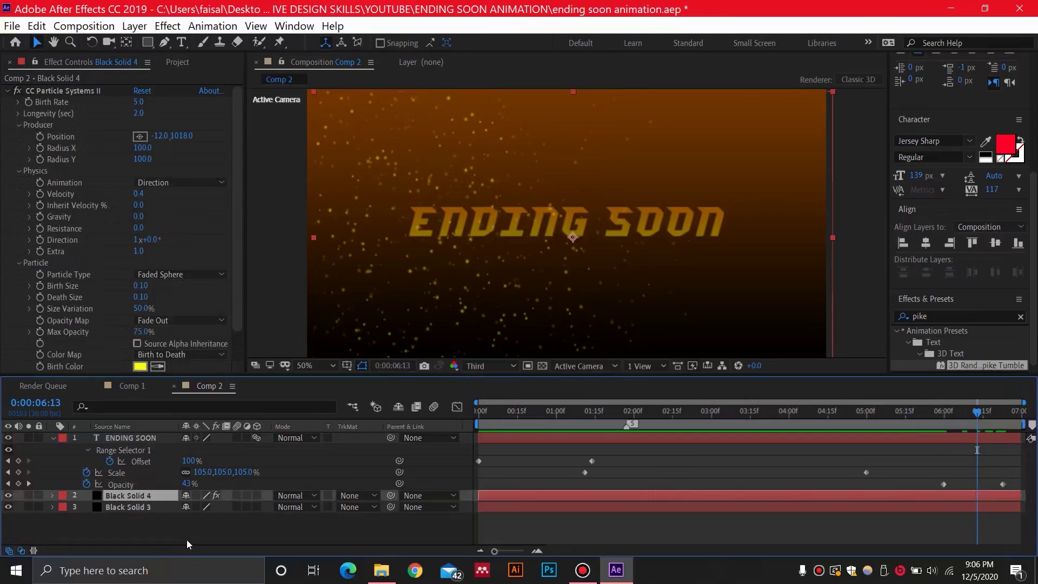
key(t)
key(5)
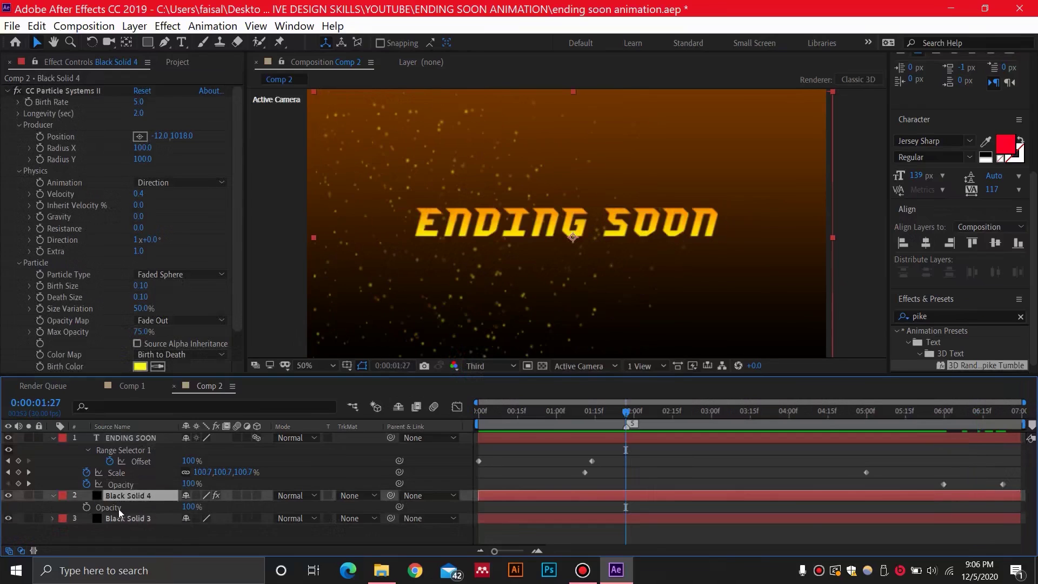
click(117, 508)
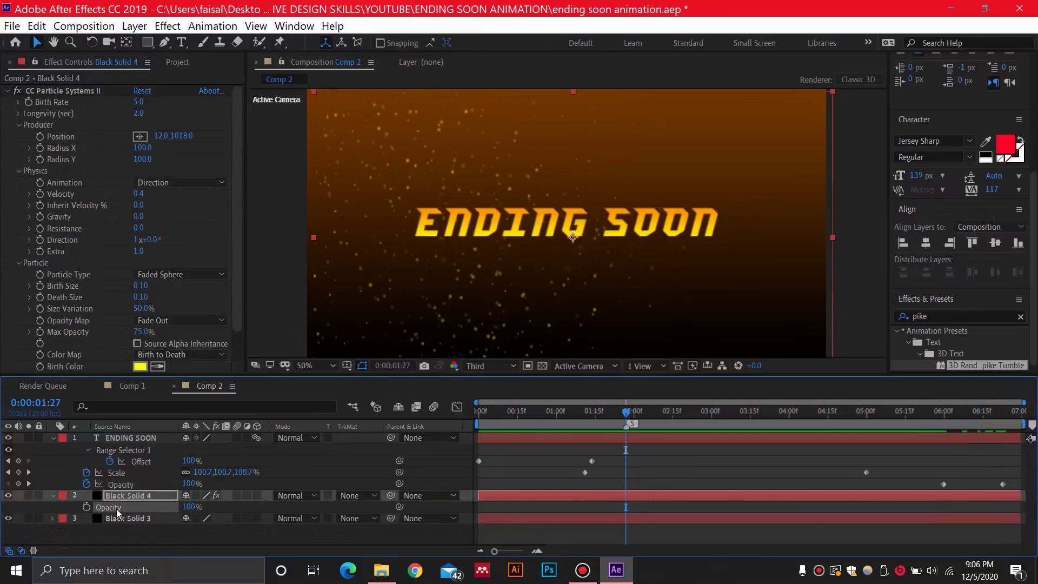
click(30, 482)
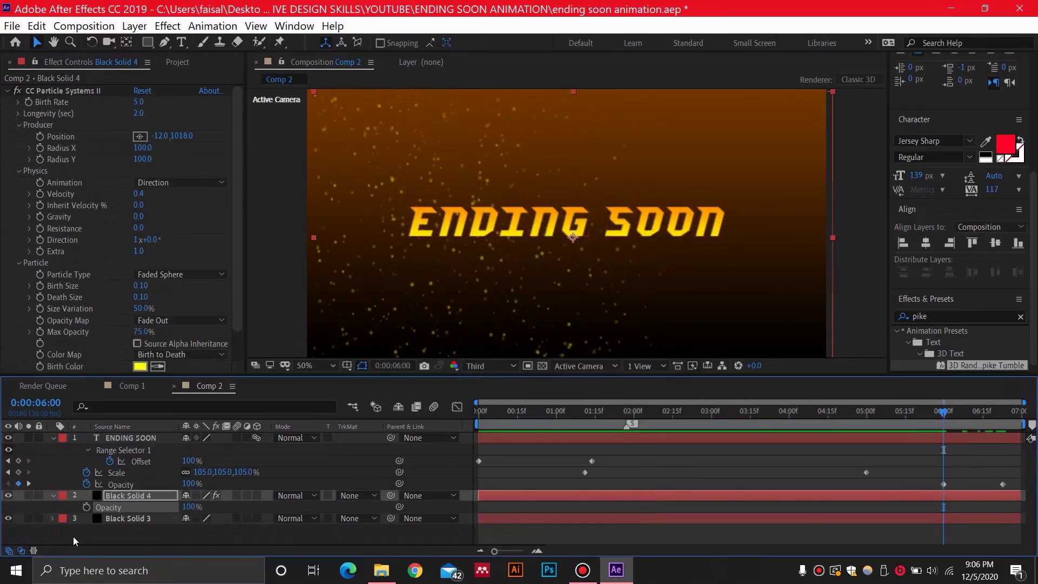
key(ctrl+v)
Preview the title and particles with the added fade-out, then park the playhead at 0:00:05:01.
key(space)
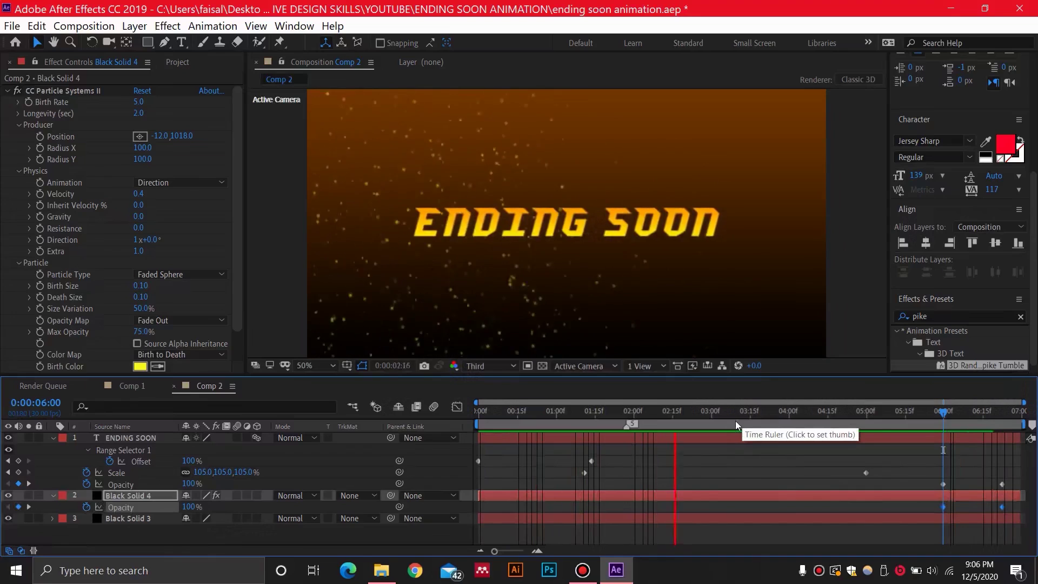
key(space)
scroll(693, 244, down, 1)
scroll(694, 244, up, 1)
scroll(693, 244, down, 1)
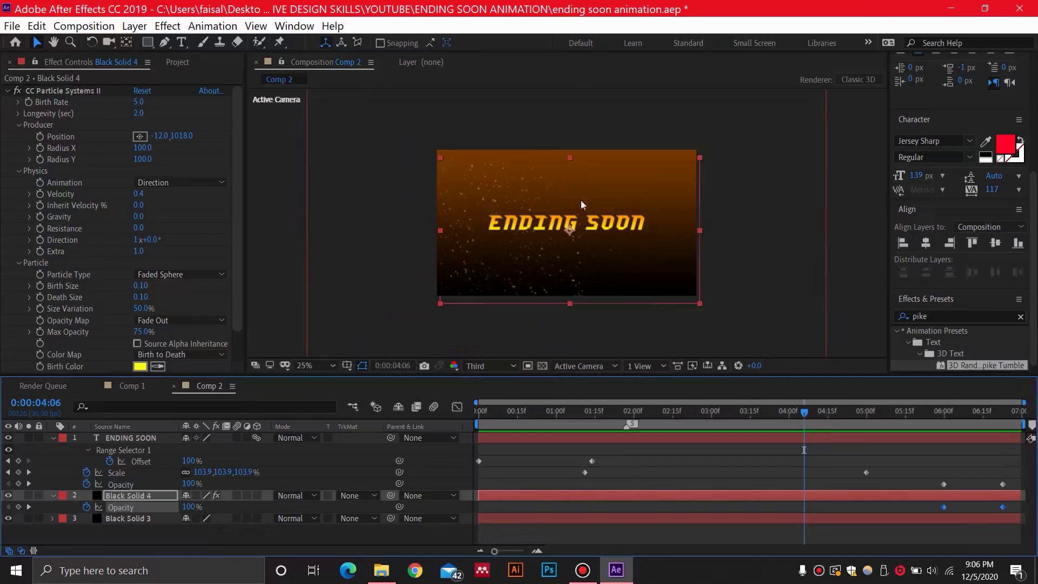
key(space)
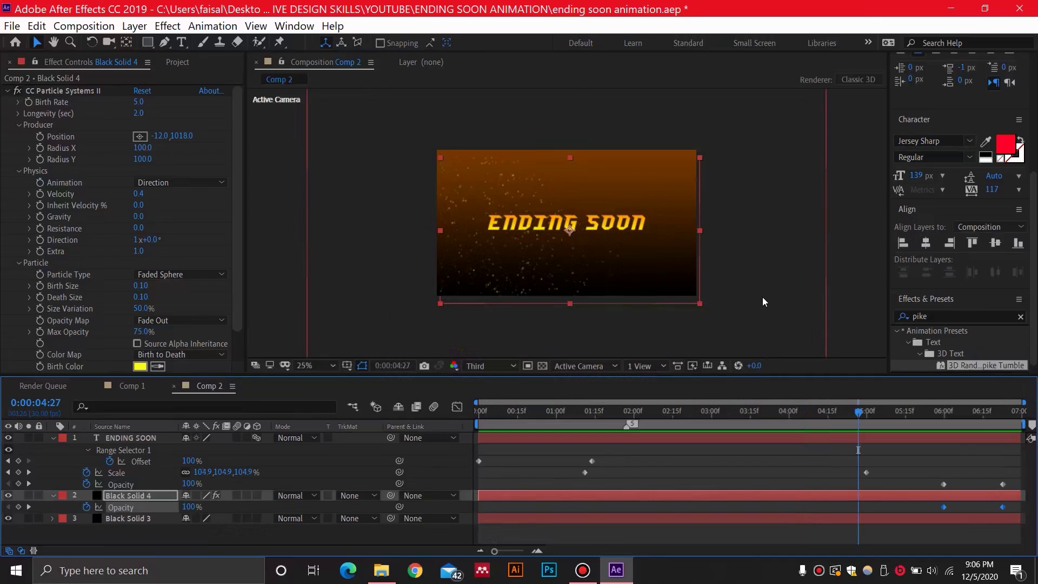
drag(861, 411, 868, 411)
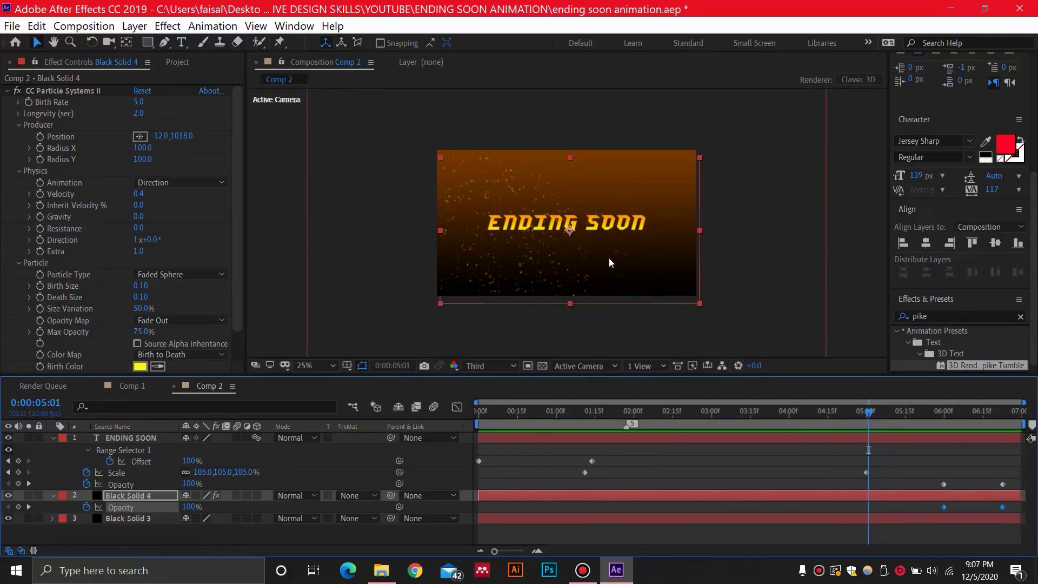
Fit the composition to the viewer, replay the whole animation and stop at 0:00:03:14.
key(shift+/)
key(space)
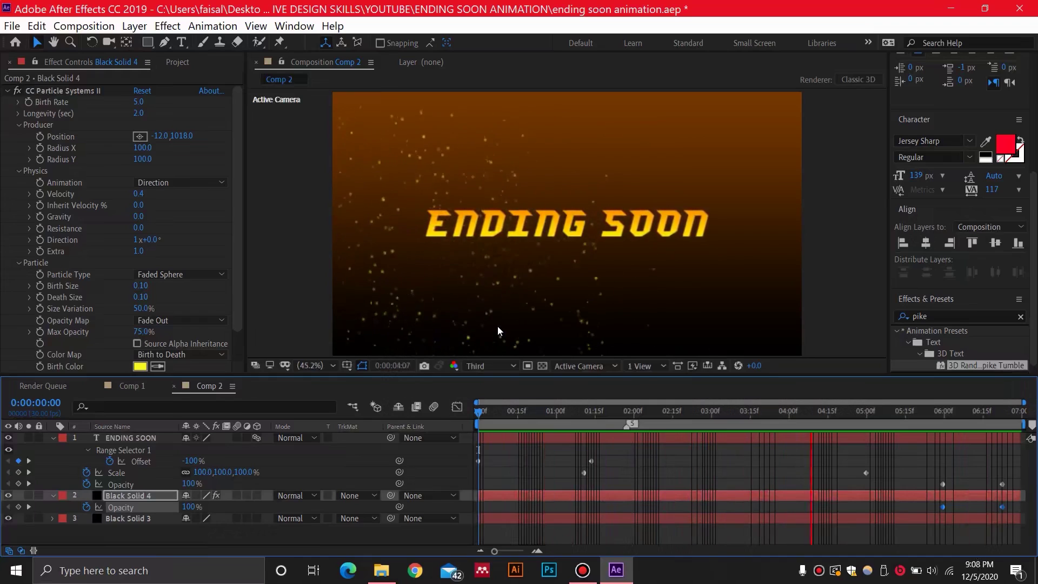
click(748, 411)
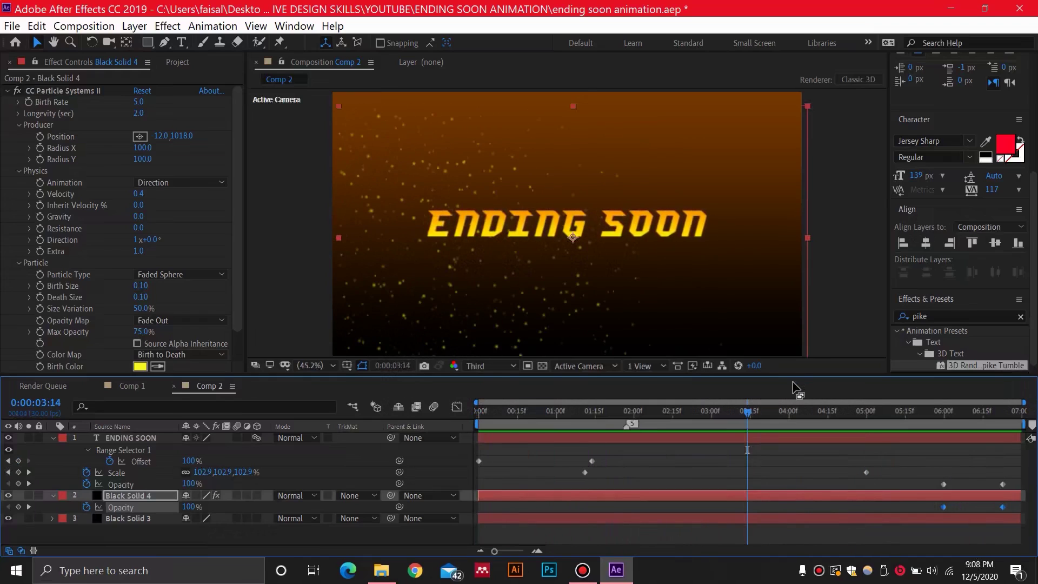